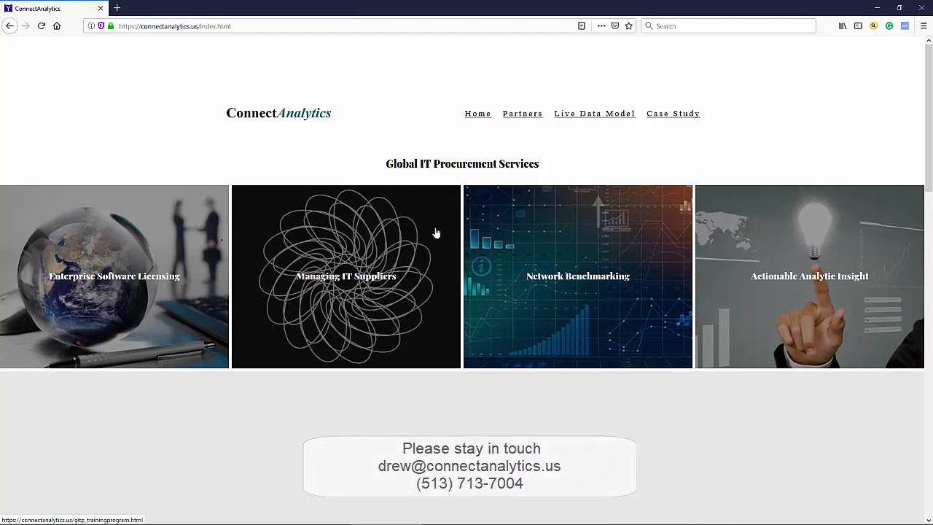
Open the website's live data model and view the report pages on device maintenance and coverage benefits
{"action": "left_click", "coordinate": [587, 114]}
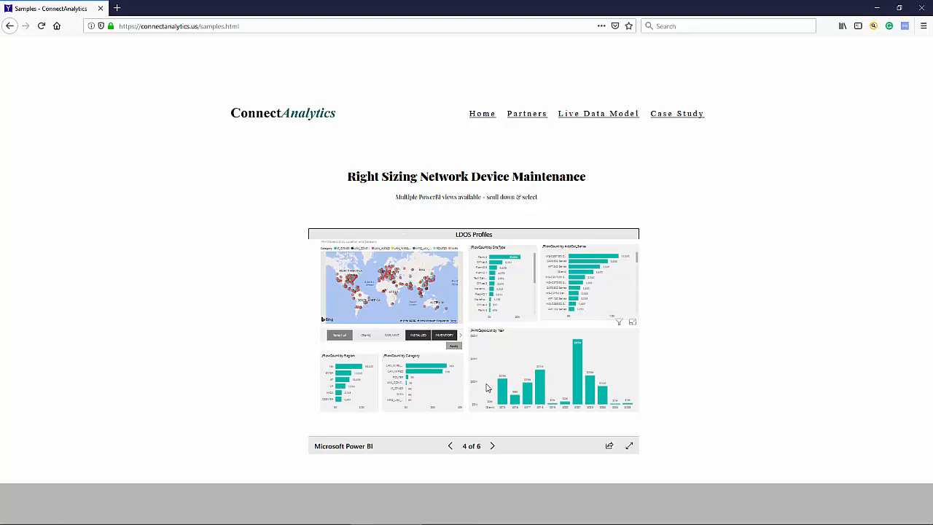
{"action": "left_click", "coordinate": [469, 445]}
{"action": "left_click", "coordinate": [442, 396]}
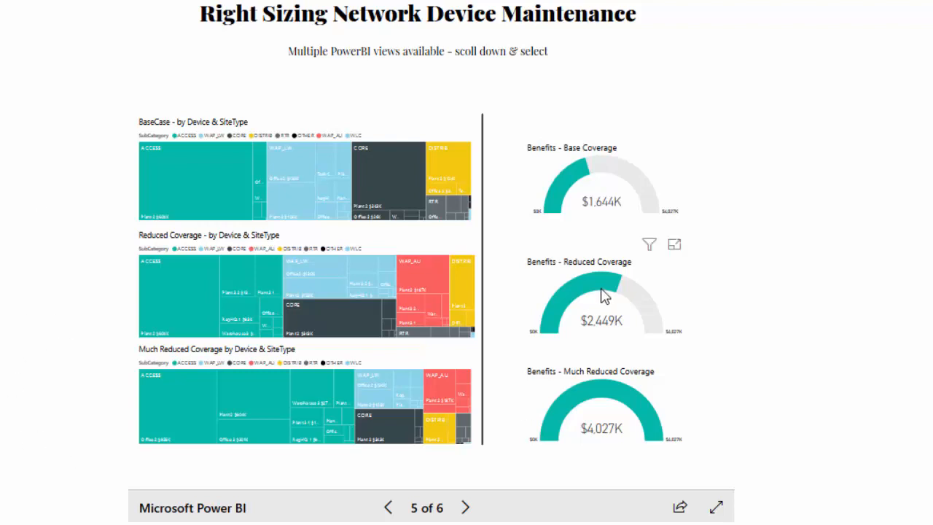
{"action": "mouse_move", "coordinate": [685, 186]}
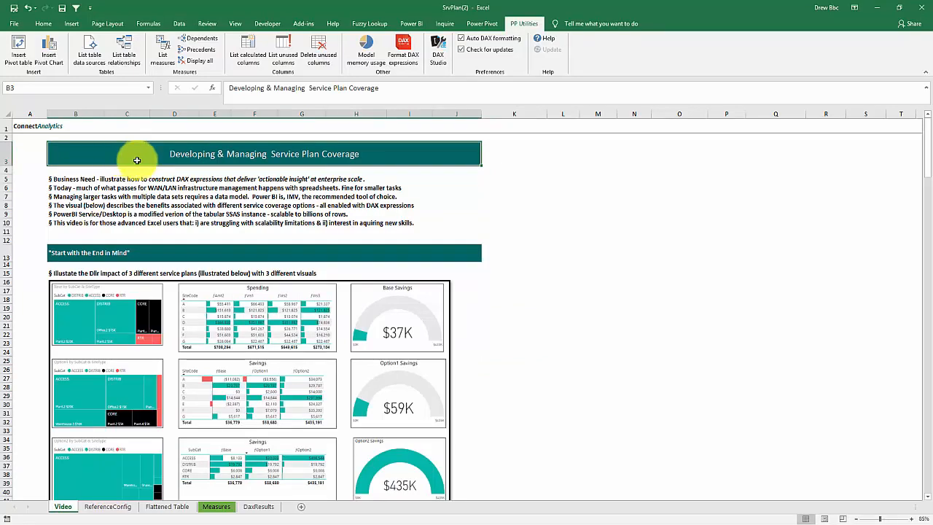
Switch to the SrvPlan(2) workbook in Excel and review the Video sheet's business need and target savings visuals
{"action": "scroll", "coordinate": [251, 207], "scroll_direction": "down", "scroll_amount": 2}
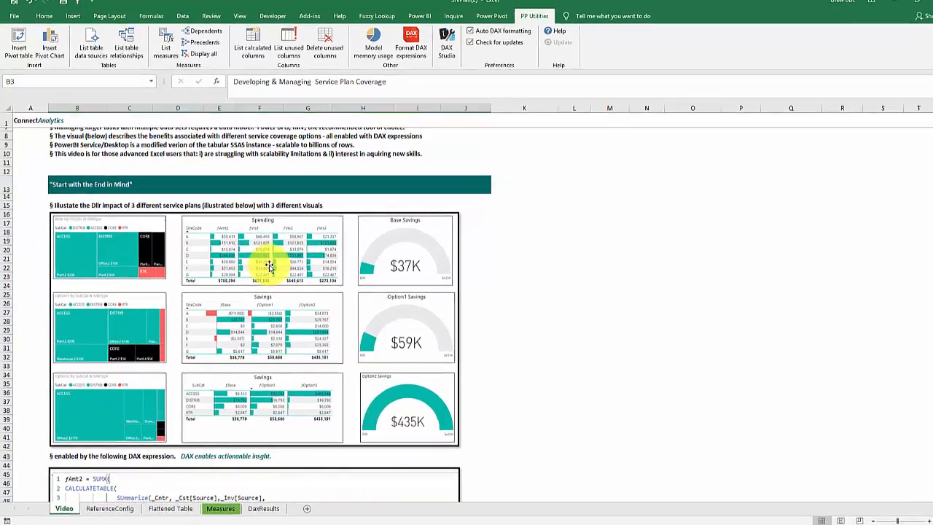
{"action": "scroll", "coordinate": [218, 210], "scroll_direction": "up", "scroll_amount": 2}
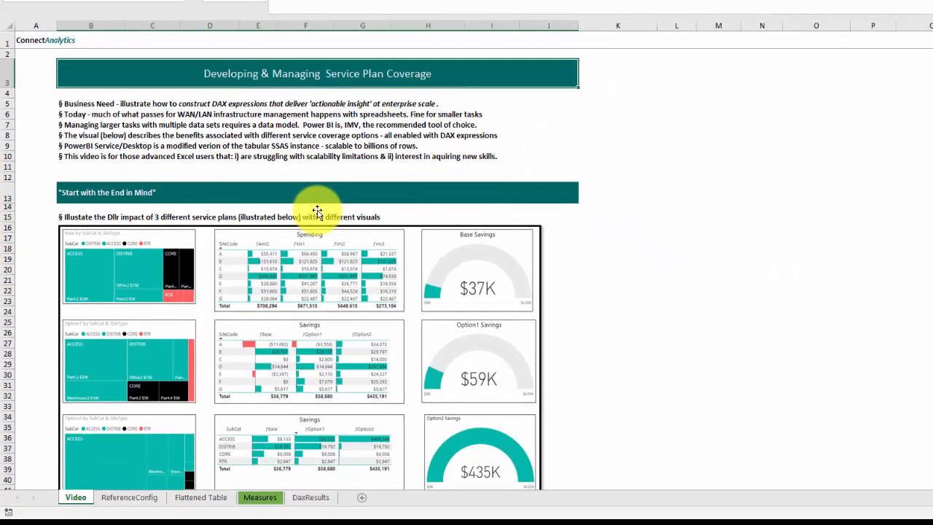
{"action": "scroll", "coordinate": [562, 271], "scroll_direction": "down", "scroll_amount": 2}
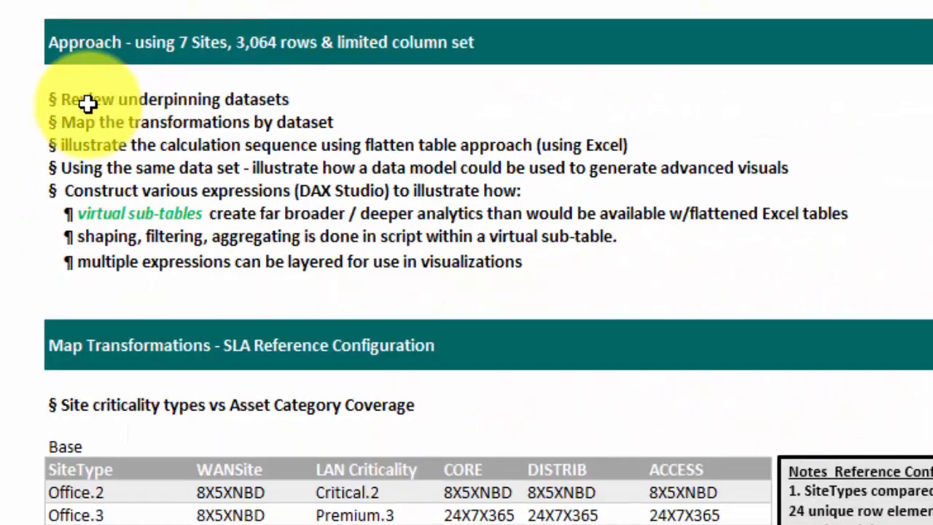
Walk through the Approach bullets, from mapping the transformations to layering multiple expressions for visualizations
{"action": "left_click", "coordinate": [64, 123]}
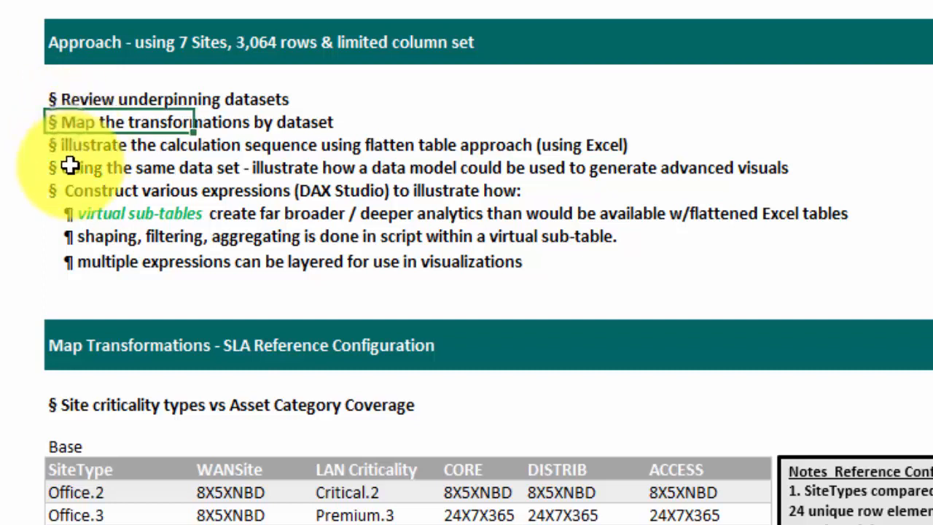
{"action": "left_click", "coordinate": [77, 145]}
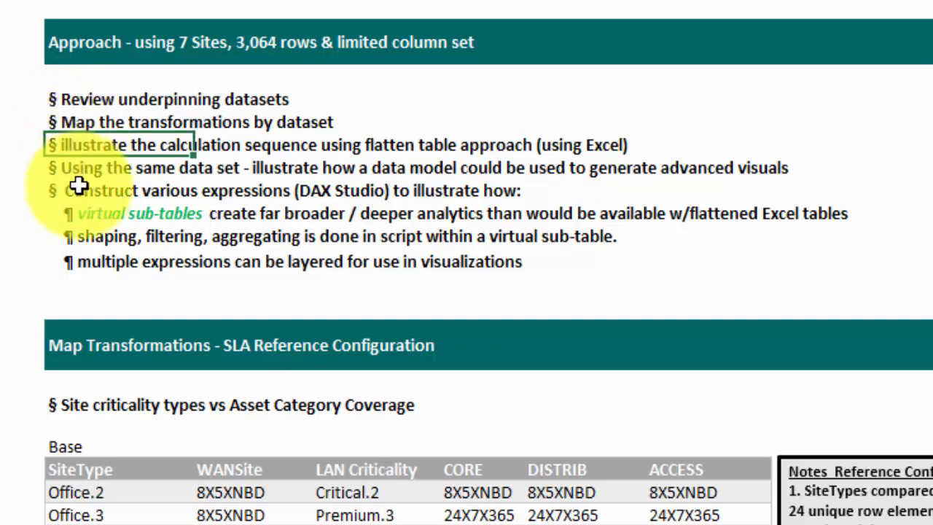
{"action": "left_click", "coordinate": [67, 170]}
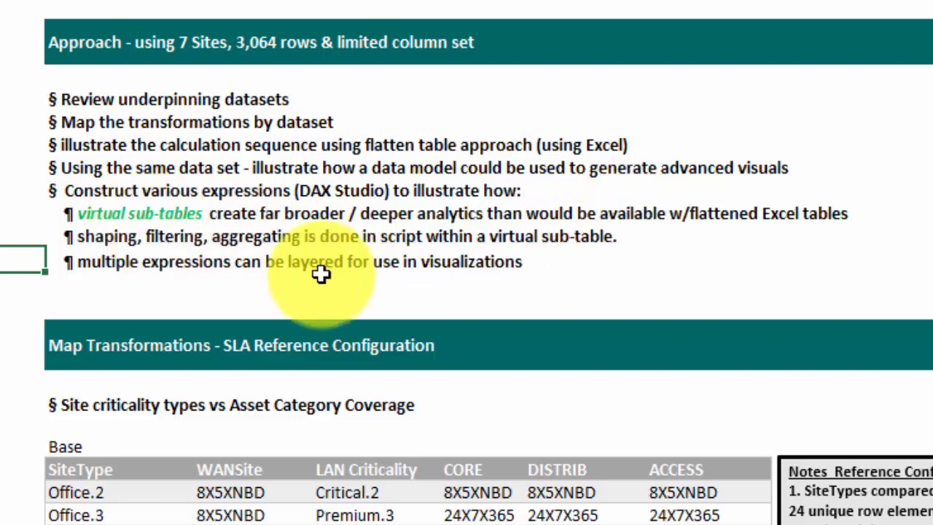
{"action": "left_click", "coordinate": [140, 238]}
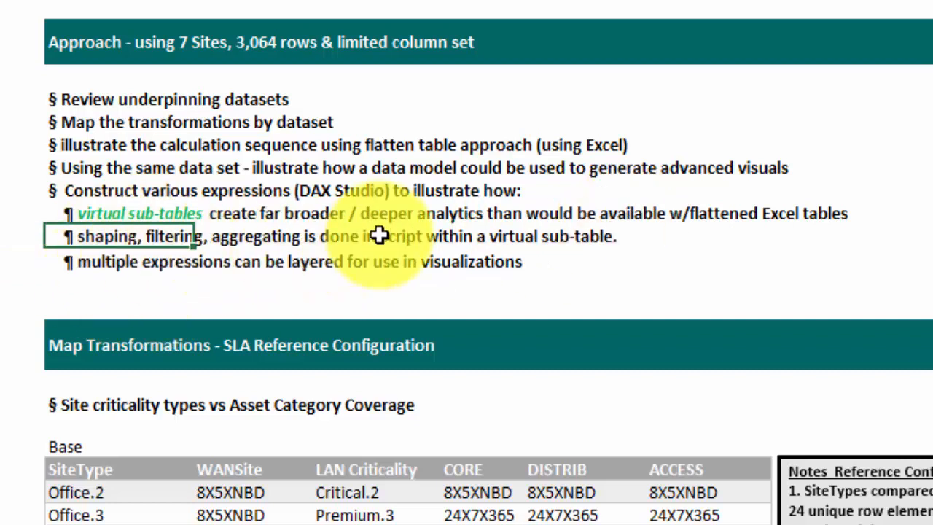
{"action": "left_click", "coordinate": [104, 263]}
{"action": "scroll", "coordinate": [109, 300], "scroll_direction": "down", "scroll_amount": 2}
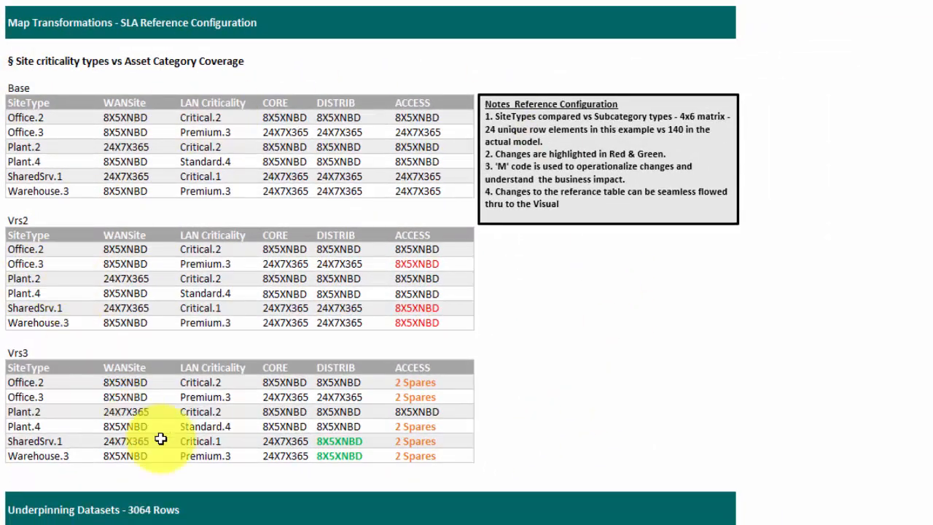
Review the SLA reference configuration tables and highlight the RefConfig and SiteHdrs field lists among the underpinning datasets
{"action": "left_click_drag", "start_coordinate": [42, 117], "coordinate": [43, 191]}
{"action": "left_click_drag", "start_coordinate": [157, 103], "coordinate": [444, 109]}
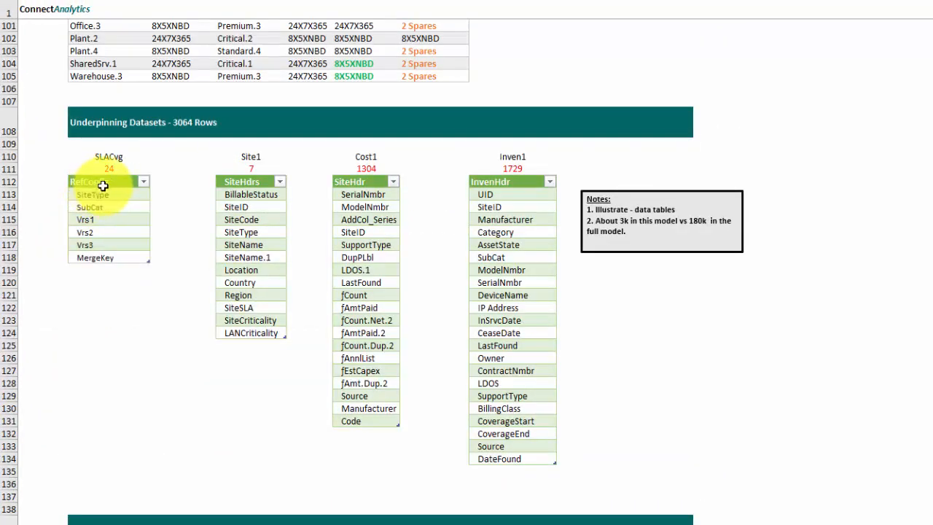
{"action": "left_click_drag", "start_coordinate": [104, 185], "coordinate": [117, 264]}
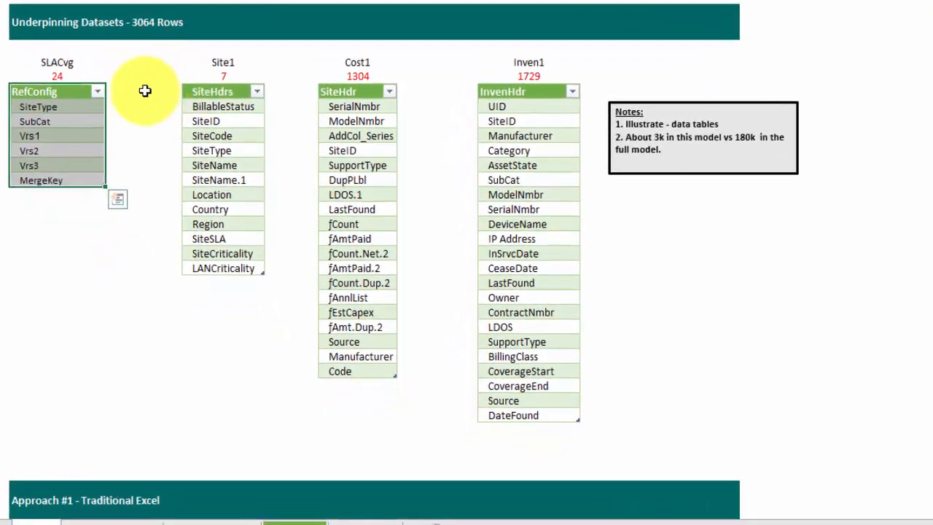
{"action": "left_click_drag", "start_coordinate": [243, 181], "coordinate": [259, 307]}
{"action": "left_click_drag", "start_coordinate": [233, 242], "coordinate": [237, 268]}
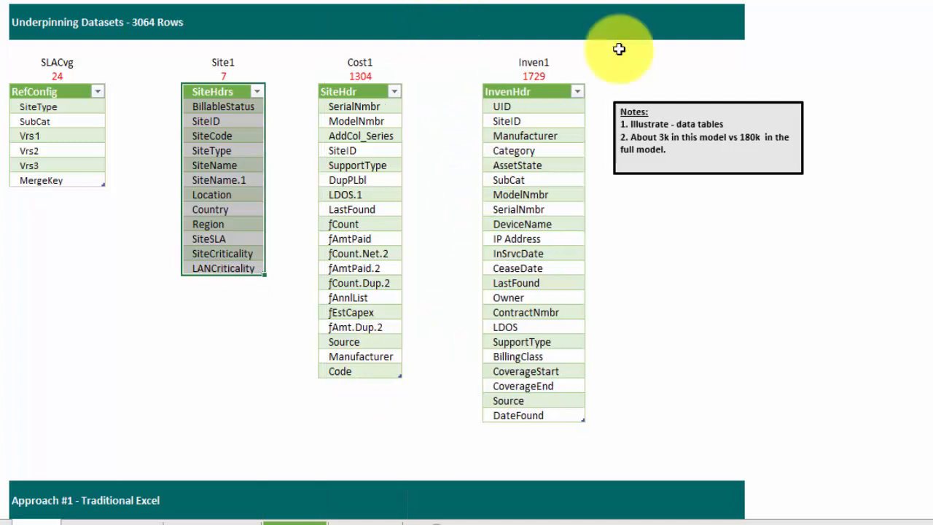
{"action": "scroll", "coordinate": [321, 129], "scroll_direction": "down", "scroll_amount": 12}
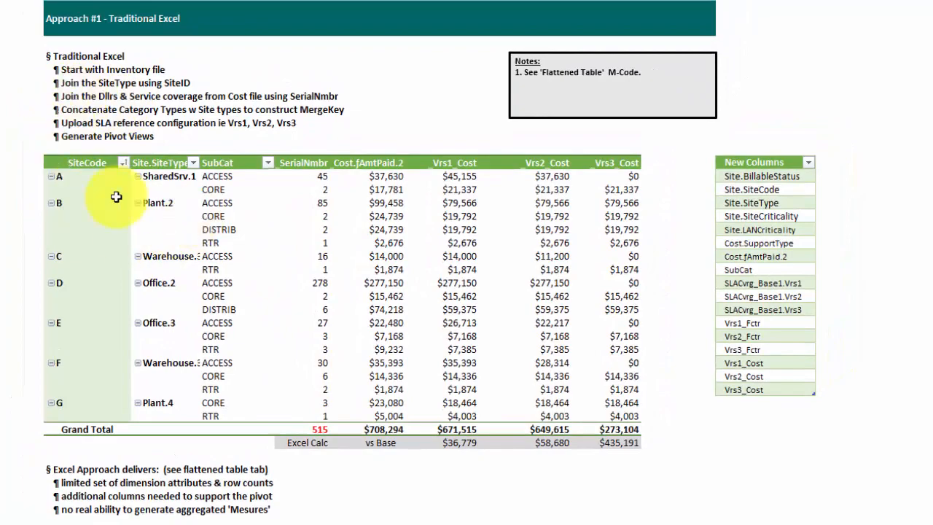
Examine the SLACvrg query's output table and its M code on the ReferenceConfig sheet
{"action": "left_click", "coordinate": [241, 242]}
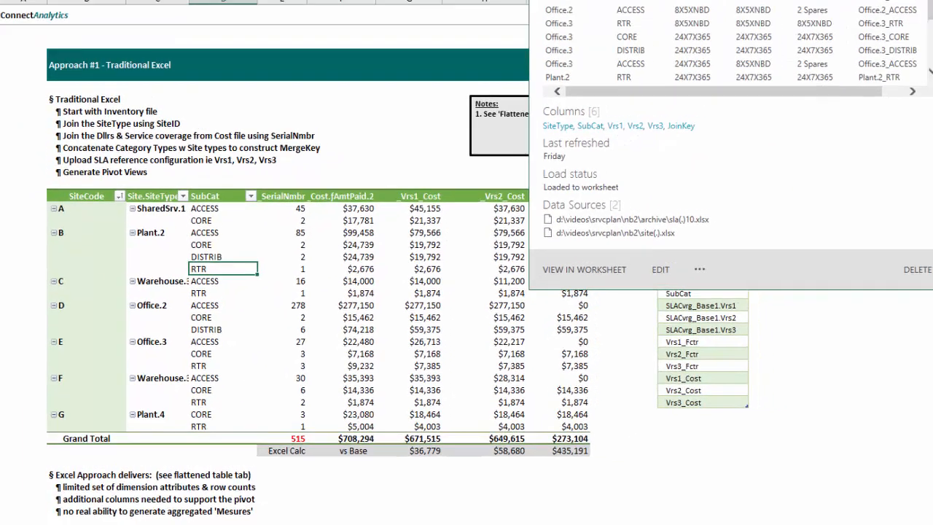
{"action": "left_click", "coordinate": [871, 194]}
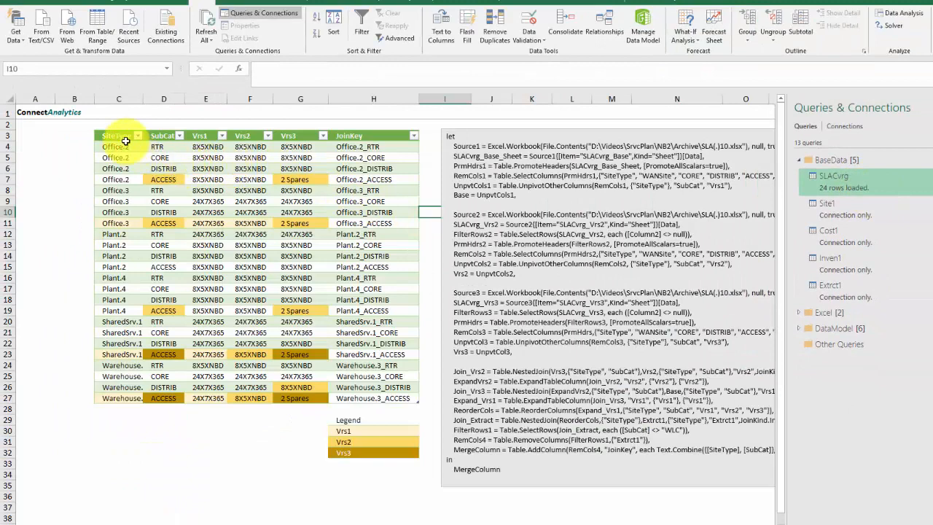
{"action": "left_click_drag", "start_coordinate": [192, 287], "coordinate": [384, 397]}
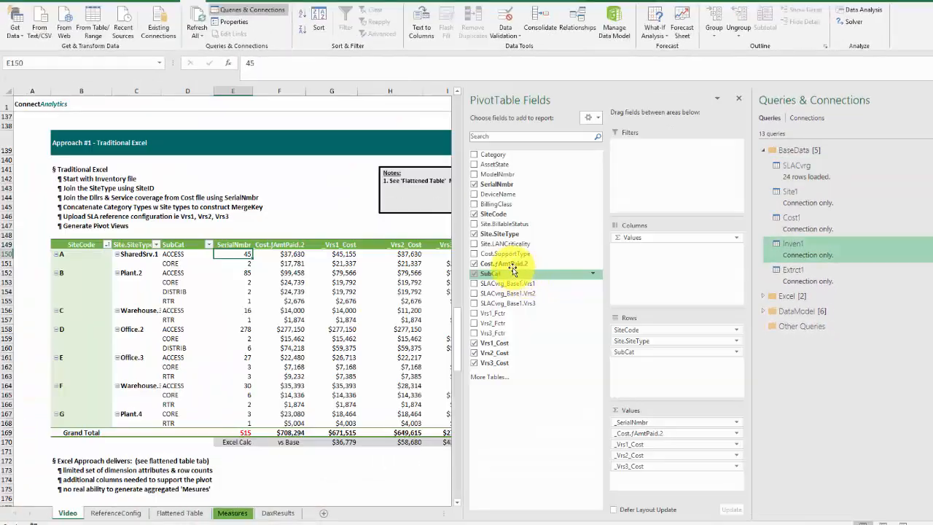
Review the fields used in the Traditional Excel pivot table and close the workbook's query list
{"action": "left_click_drag", "start_coordinate": [513, 269], "coordinate": [531, 365]}
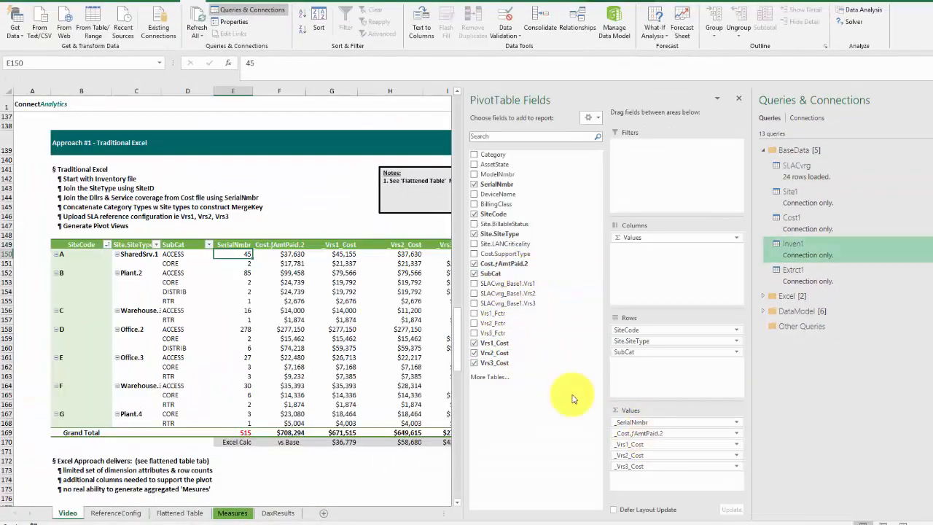
{"action": "left_click", "coordinate": [329, 460]}
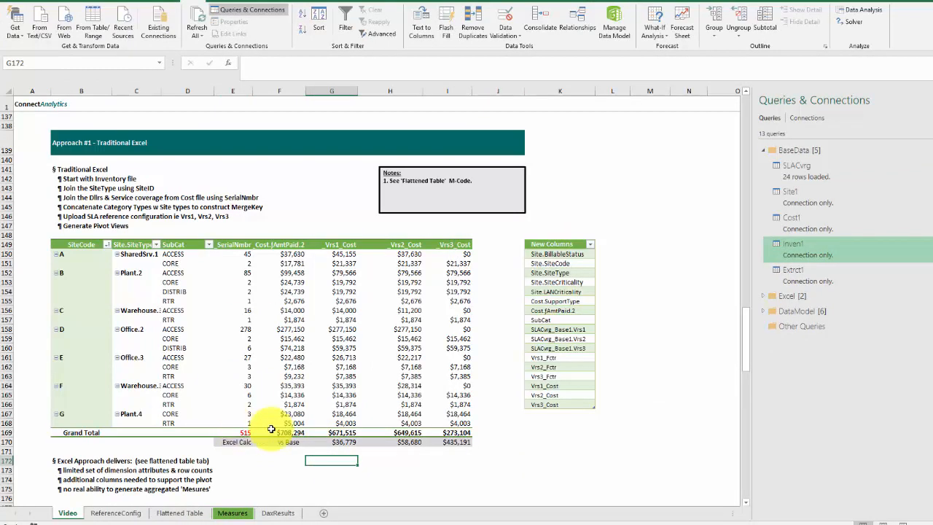
{"action": "scroll", "coordinate": [342, 371], "scroll_direction": "down", "scroll_amount": 4}
{"action": "left_click", "coordinate": [921, 100]}
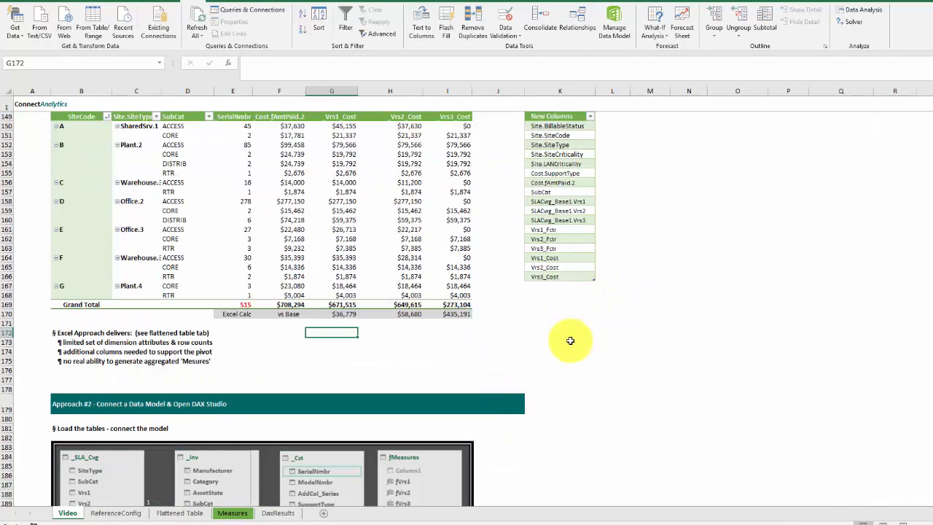
Read the list of what the traditional Excel approach delivers, below the pivot table on the Video sheet
{"action": "scroll", "coordinate": [566, 337], "scroll_direction": "down", "scroll_amount": 5}
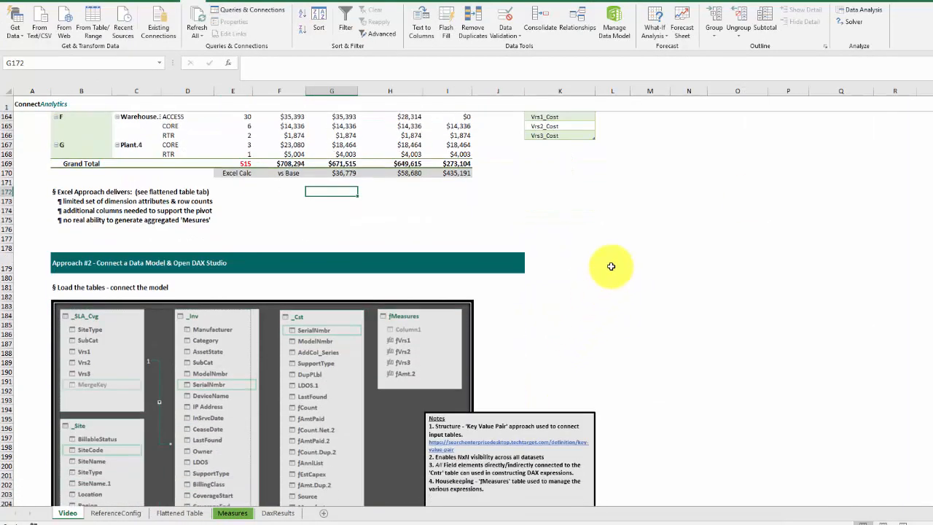
{"action": "scroll", "coordinate": [609, 265], "scroll_direction": "up", "scroll_amount": 6}
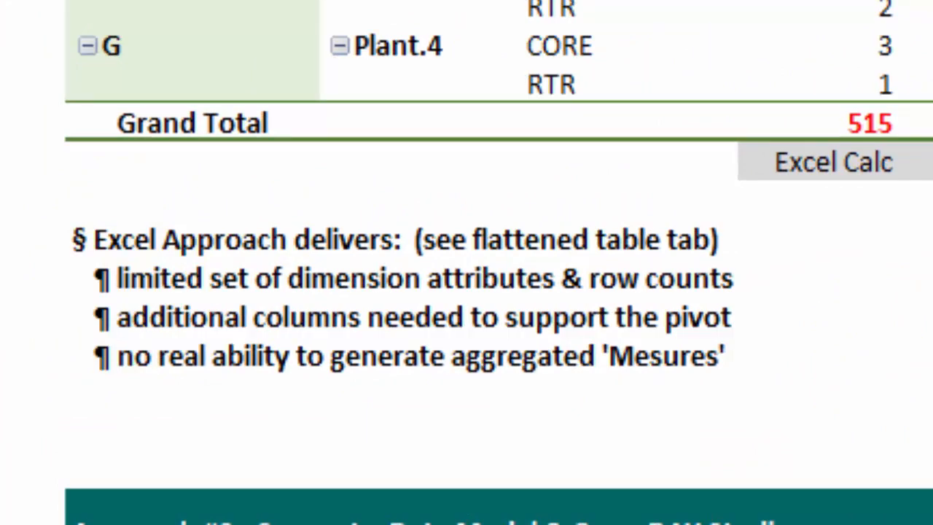
{"action": "left_click", "coordinate": [163, 306]}
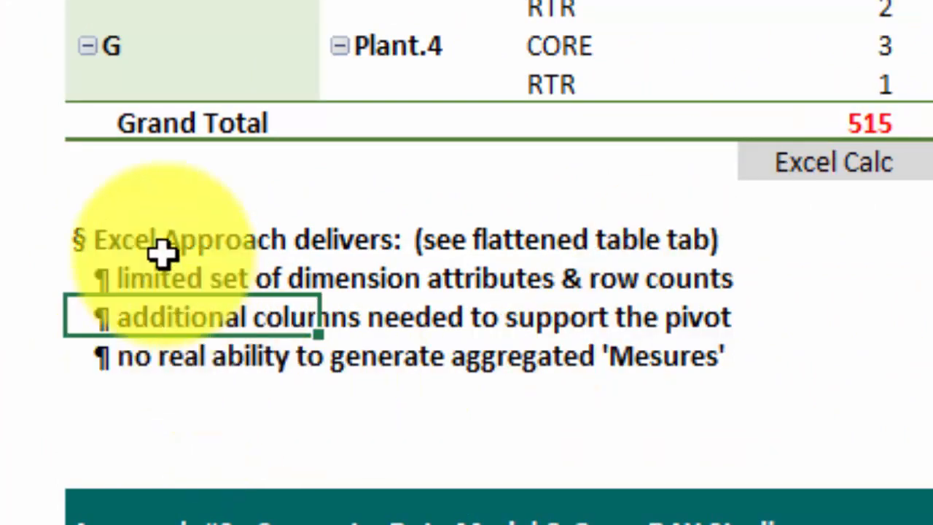
{"action": "left_click", "coordinate": [141, 355]}
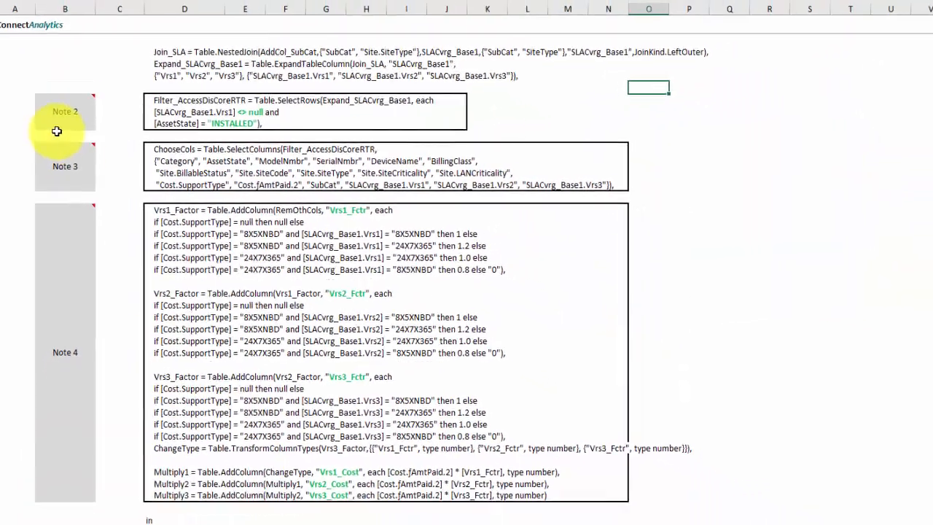
Examine the M code on the Flattened Table sheet, reading its notes on joins, filters, chosen columns and version cost factors
{"action": "scroll", "coordinate": [244, 504], "scroll_direction": "down", "scroll_amount": 3}
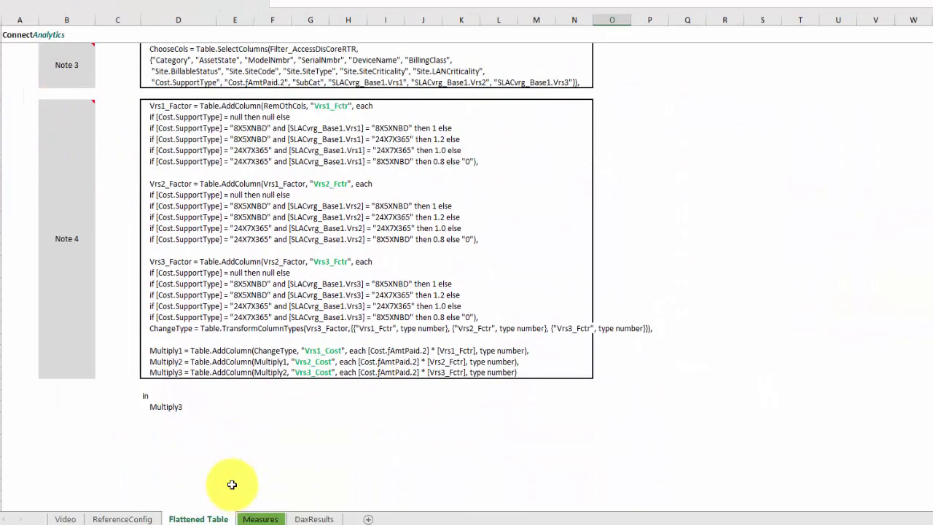
{"action": "scroll", "coordinate": [232, 483], "scroll_direction": "up", "scroll_amount": 9}
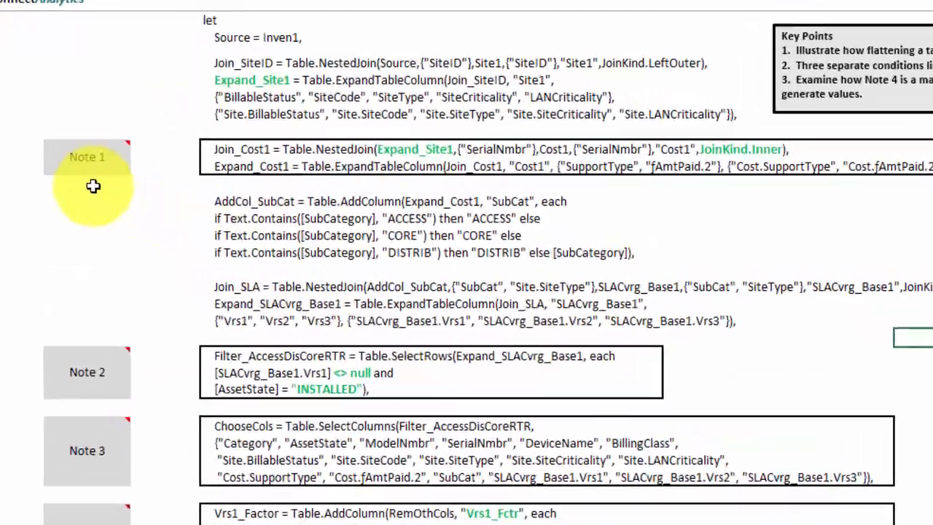
{"action": "left_click", "coordinate": [90, 156]}
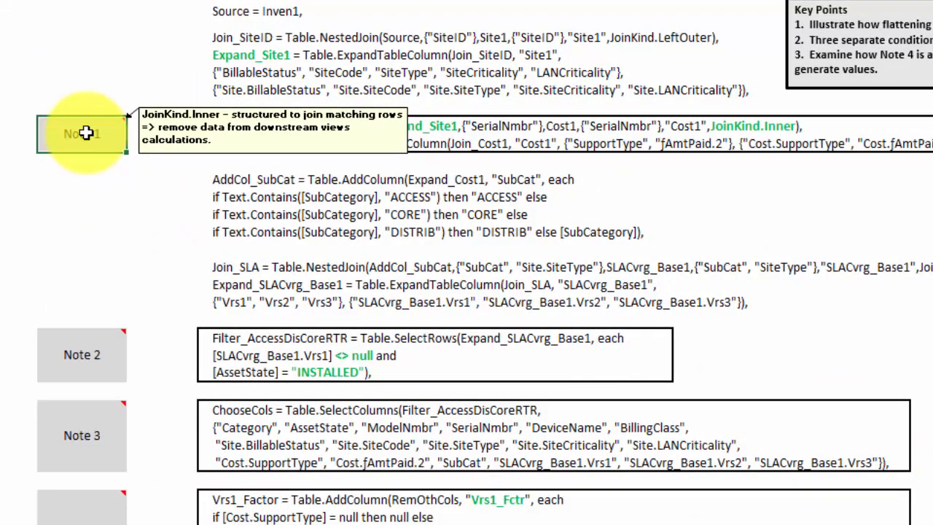
{"action": "left_click", "coordinate": [82, 355]}
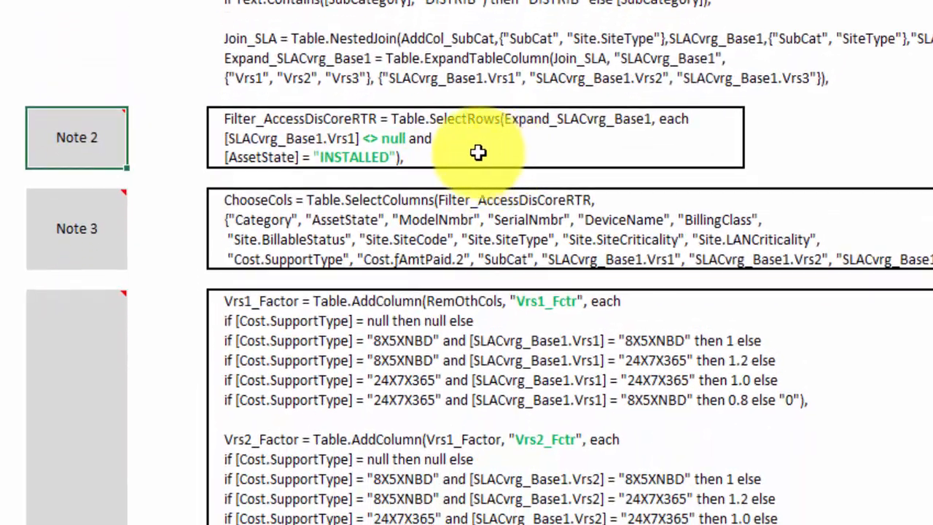
{"action": "mouse_move", "coordinate": [77, 228]}
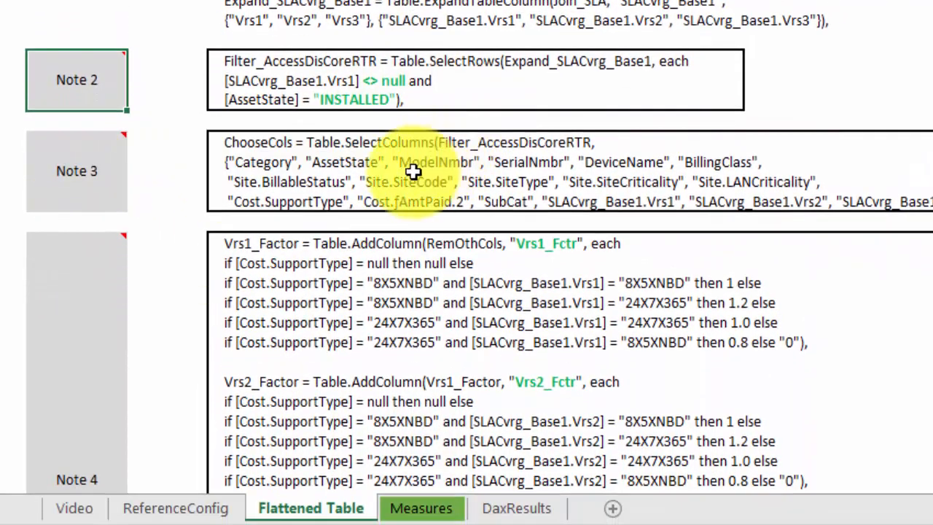
{"action": "scroll", "coordinate": [408, 179], "scroll_direction": "down", "scroll_amount": 4}
{"action": "mouse_move", "coordinate": [92, 182]}
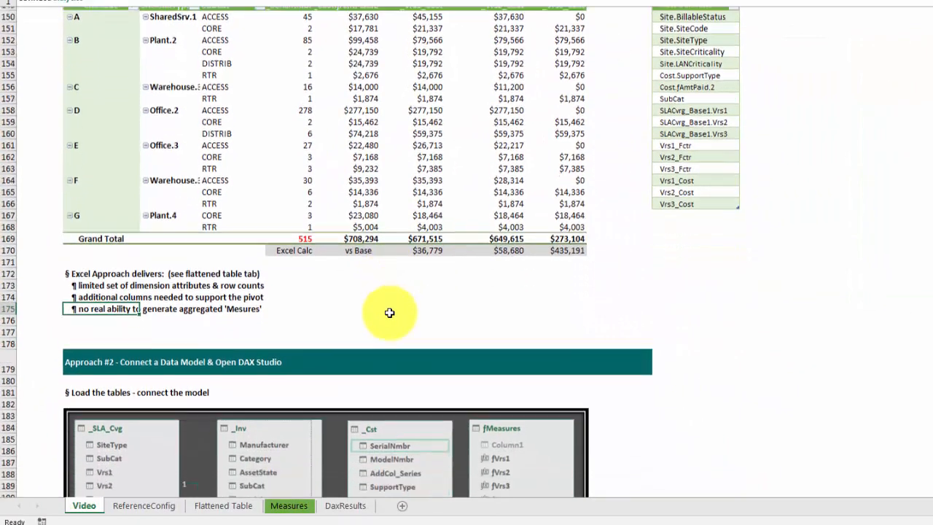
Study the Approach #2 data model diagram and its notes on how the tables connect through _Cntr
{"action": "scroll", "coordinate": [705, 233], "scroll_direction": "down", "scroll_amount": 9}
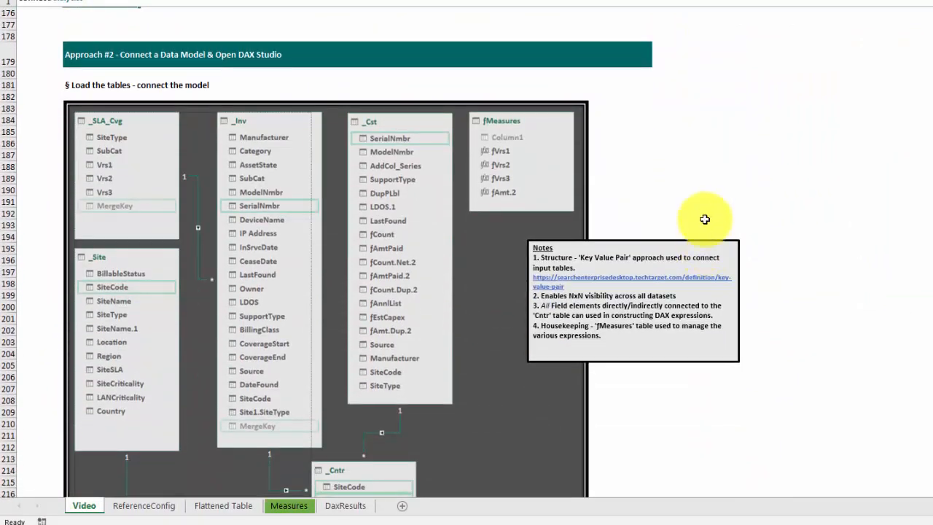
{"action": "scroll", "coordinate": [699, 211], "scroll_direction": "down", "scroll_amount": 1}
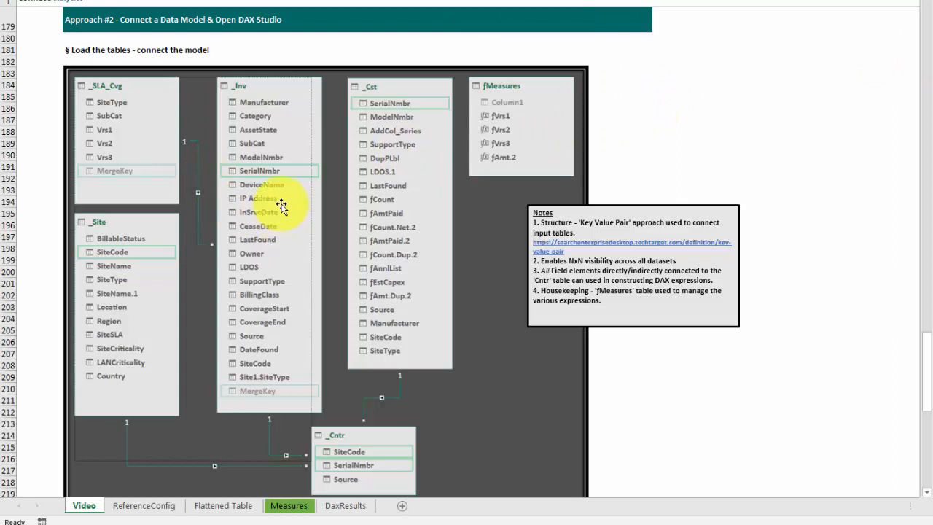
{"action": "scroll", "coordinate": [283, 206], "scroll_direction": "down", "scroll_amount": 1}
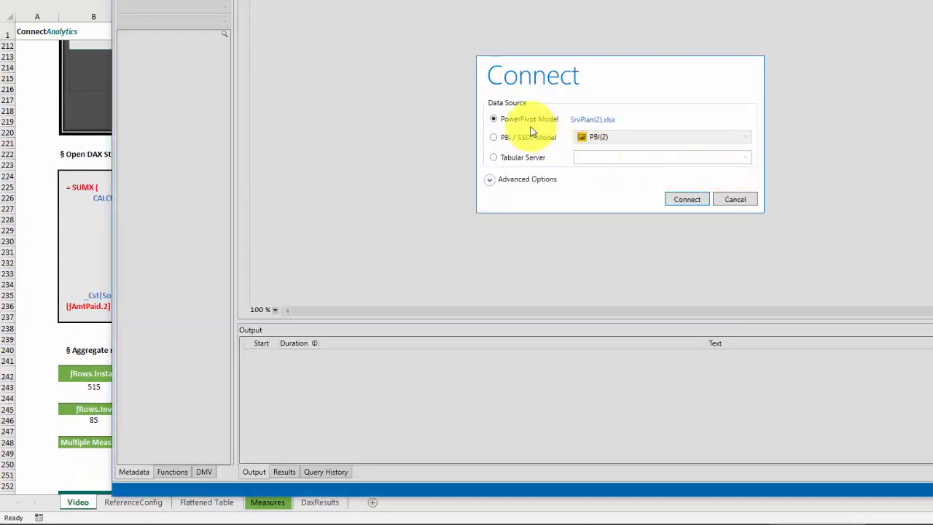
Connect DAX Studio to the PowerPivot model of SrvPlan(2).xlsx
{"action": "left_click", "coordinate": [691, 198]}
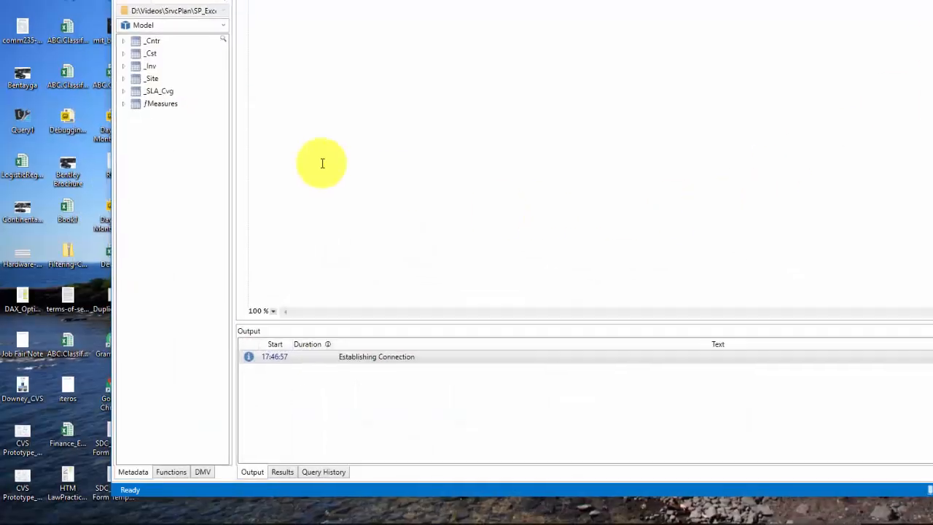
Open the recent query file Query2.dax and connect it to the PowerPivot model
{"action": "left_click", "coordinate": [76, 29]}
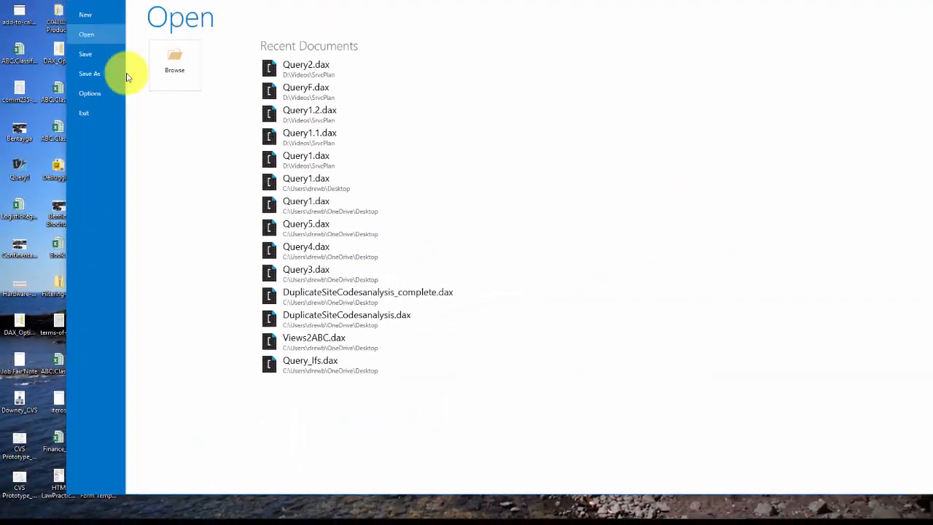
{"action": "left_click", "coordinate": [295, 110]}
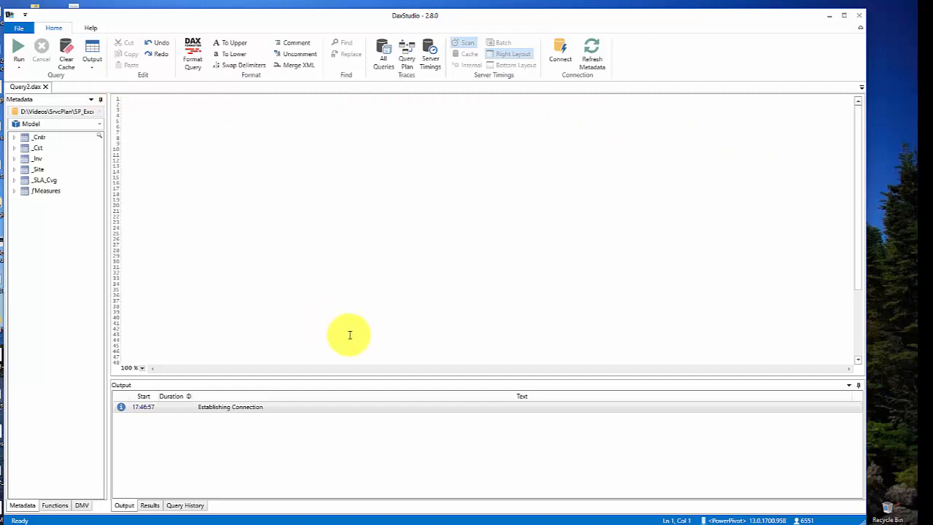
{"action": "left_click", "coordinate": [560, 53]}
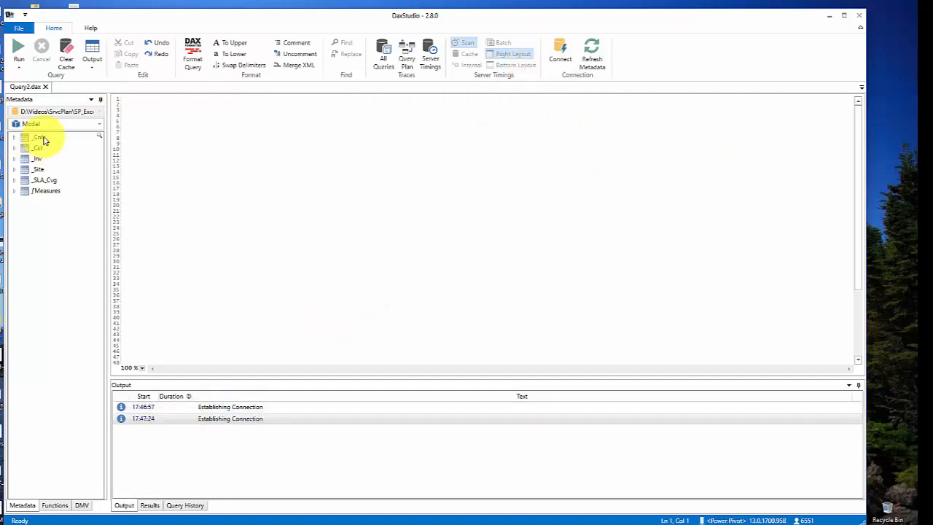
Insert the SUMMARIZE, SWITCH, TRUE and CALCULATETABLE syntax templates on separate lines of a comment block as a reference
{"action": "left_click", "coordinate": [55, 505]}
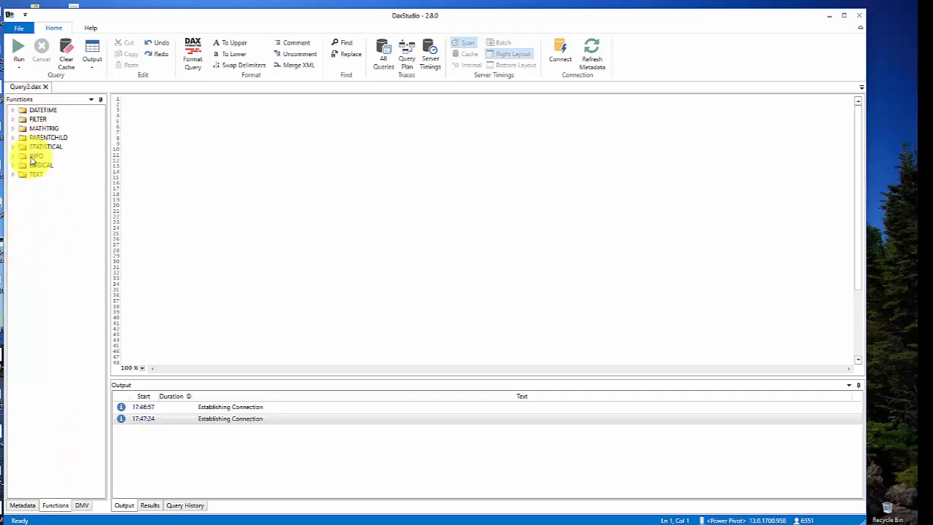
{"action": "left_click", "coordinate": [12, 119]}
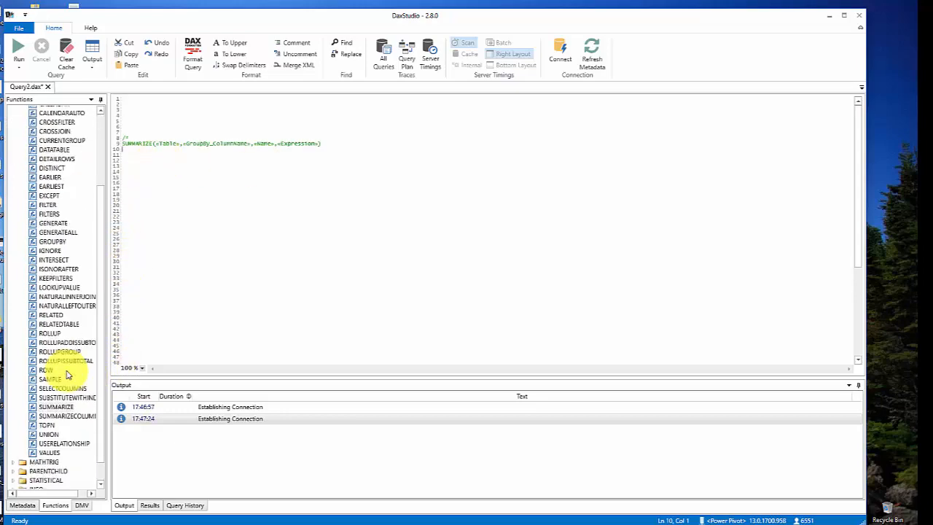
{"action": "left_click", "coordinate": [14, 475]}
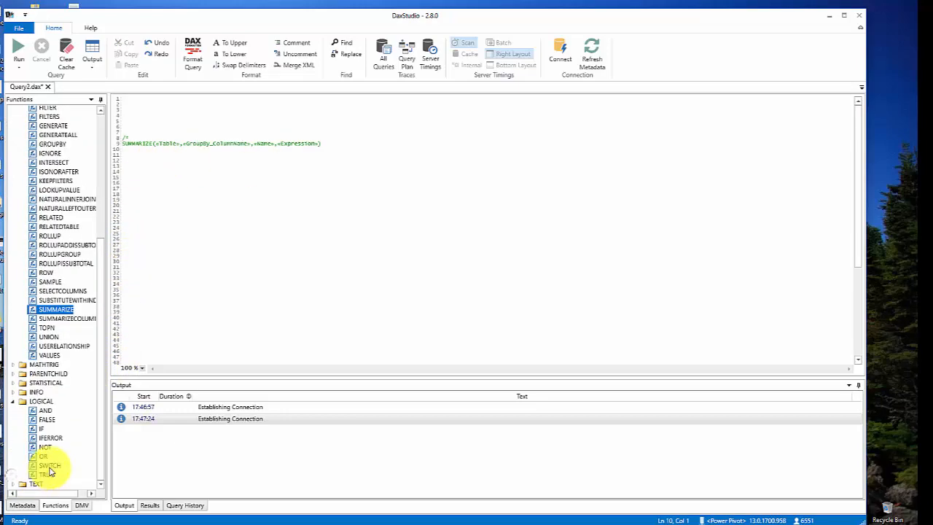
{"action": "double_click", "coordinate": [42, 473]}
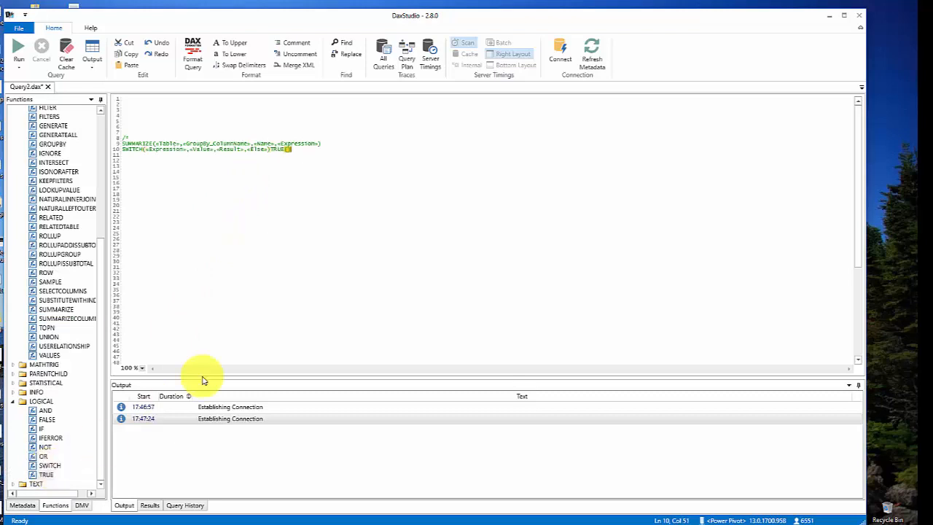
{"action": "key", "text": "Return"}
{"action": "key", "text": "Down"}
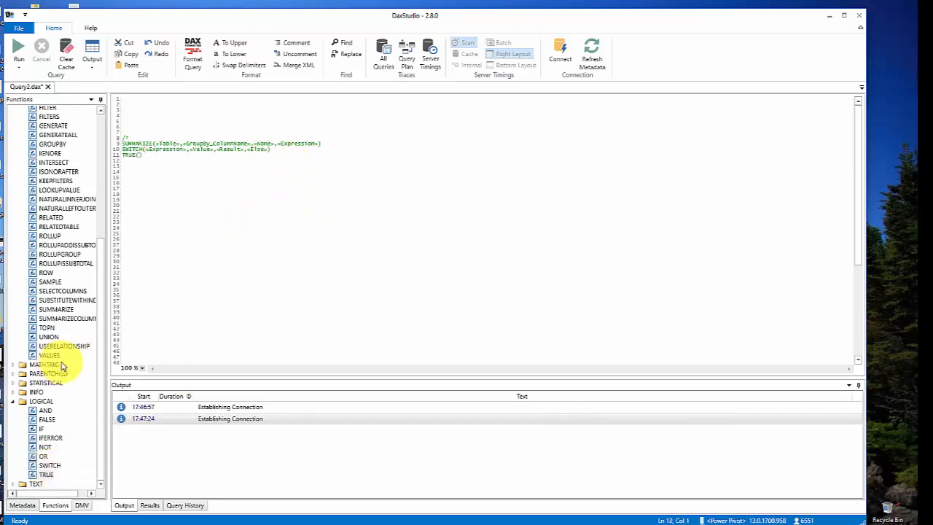
{"action": "scroll", "coordinate": [55, 320], "scroll_direction": "up", "scroll_amount": 6}
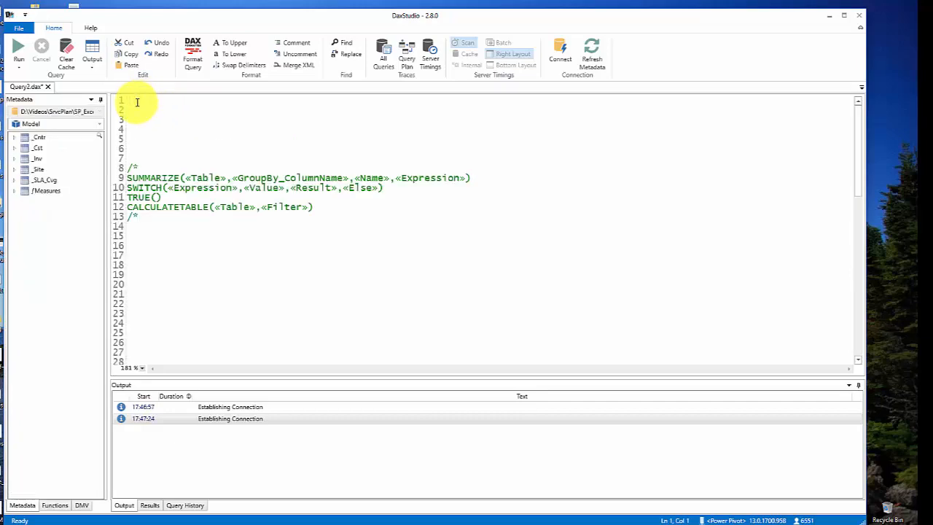
Start the query above the comment block with EVALUATE and a SUMMARIZE over the _Cntr table
{"action": "type", "text": "EVALUATE"}
{"action": "key", "text": "Return"}
{"action": "key", "text": "Return"}
{"action": "key", "text": "Return"}
{"action": "type", "text": "SUMMARIZE("}
{"action": "left_click", "coordinate": [14, 137]}
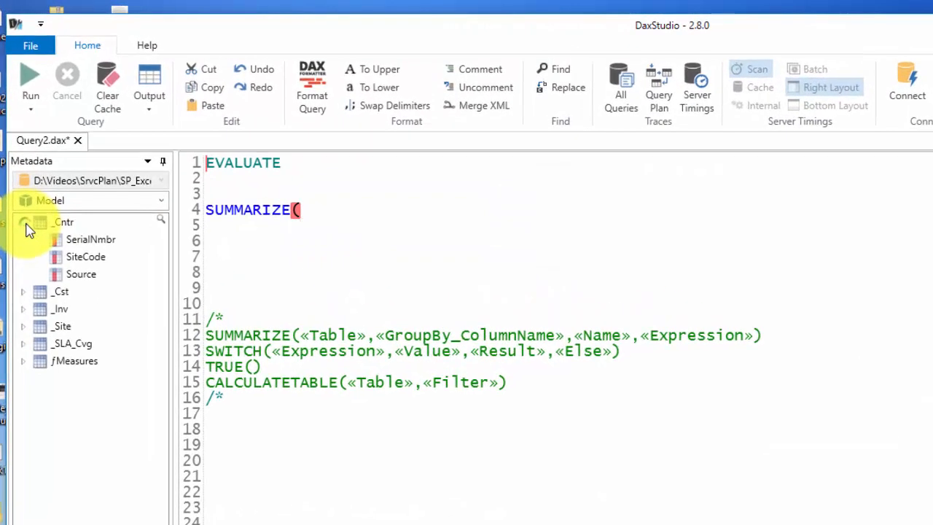
{"action": "double_click", "coordinate": [41, 222]}
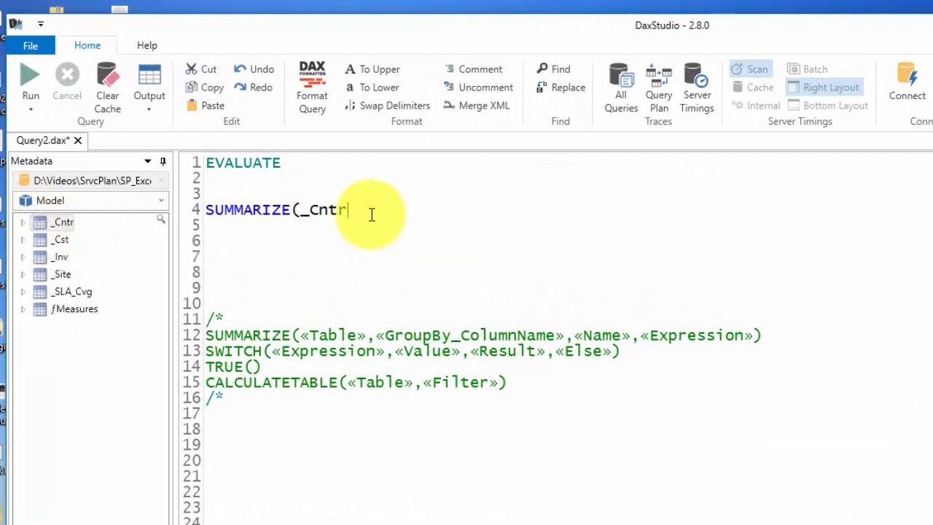
{"action": "left_click_drag", "start_coordinate": [298, 334], "coordinate": [373, 337]}
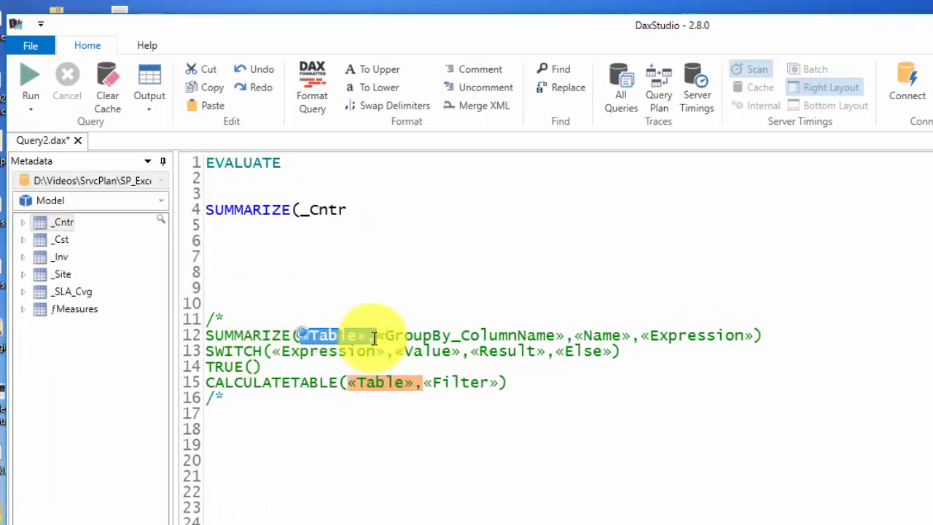
{"action": "left_click", "coordinate": [357, 209]}
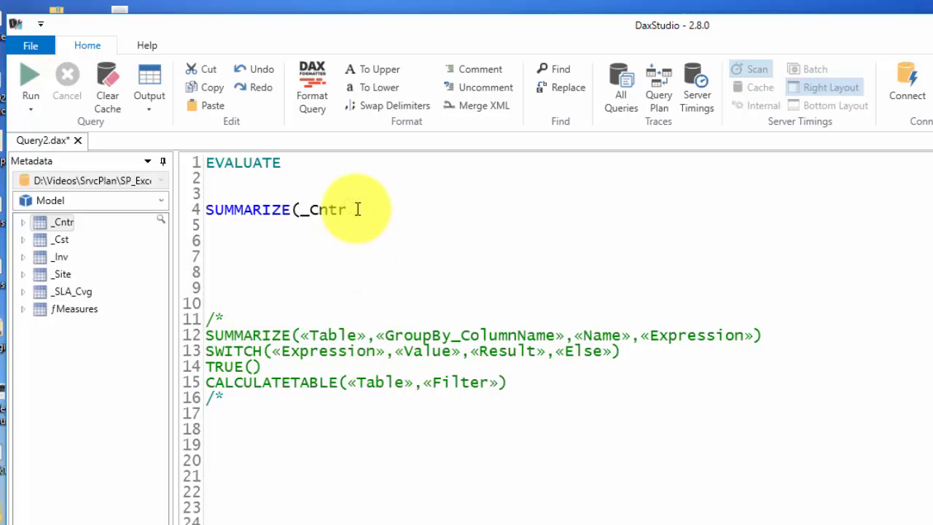
Group SUMMARIZE by _Inv[Source], _Cst[Source], _Cntr[SerialNmbr], _Site[BillableStatus], _Inv[AssetState], _Inv[SubCat], _SLA_Cvg[Vrs1], [Vrs2], [Vrs3], _Cst[SupportType] and _Cst[ƒAmtPaid.2], aligning the lines
{"action": "type", "text": ", _Inv[Source"}
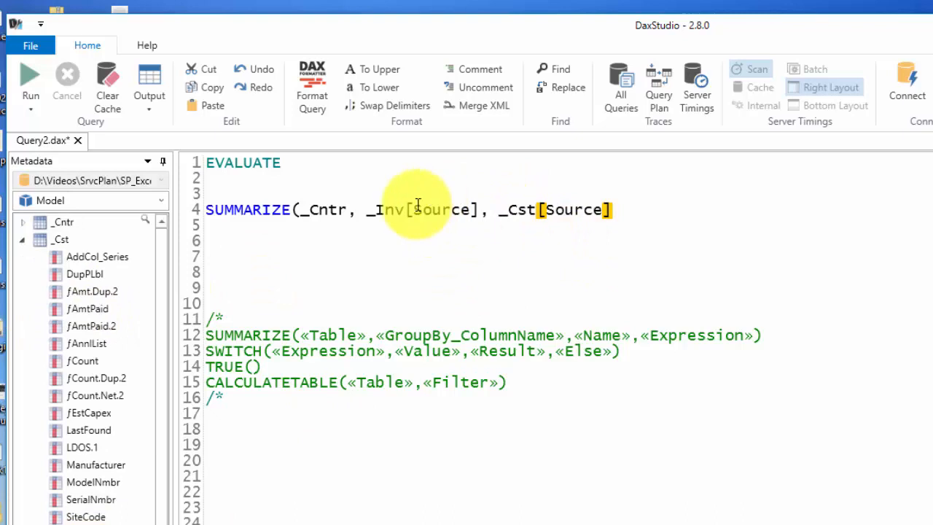
{"action": "type", "text": ", _Cst[Source"}
{"action": "left_click", "coordinate": [21, 221]}
{"action": "double_click", "coordinate": [92, 240]}
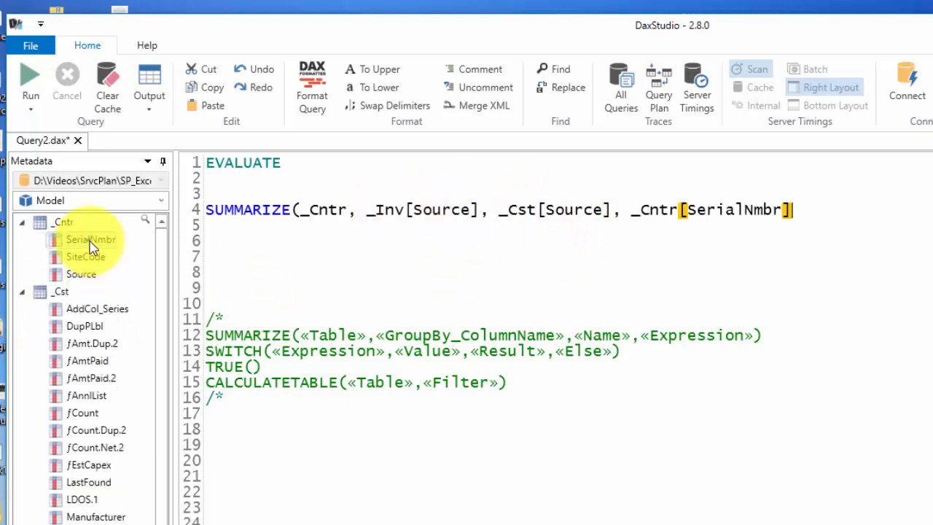
{"action": "left_click", "coordinate": [805, 210]}
{"action": "type", "text": ")"}
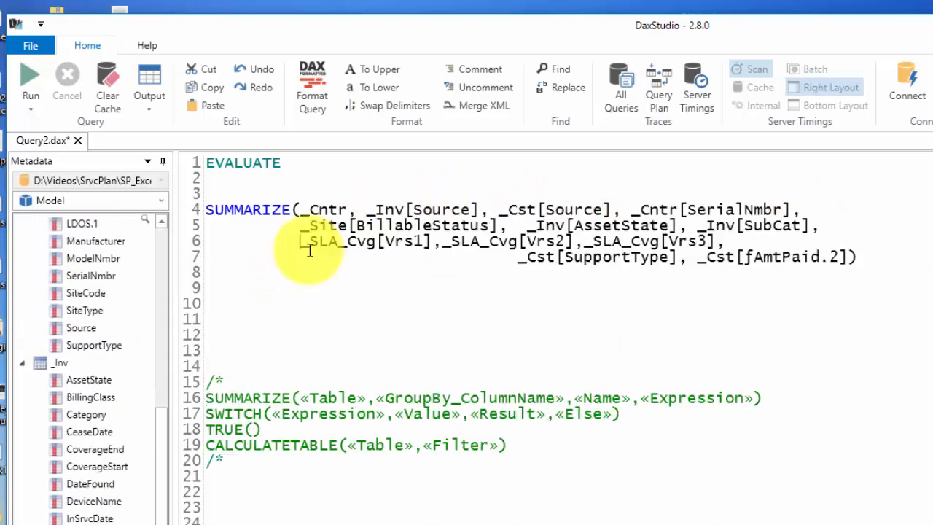
{"action": "left_click", "coordinate": [635, 257]}
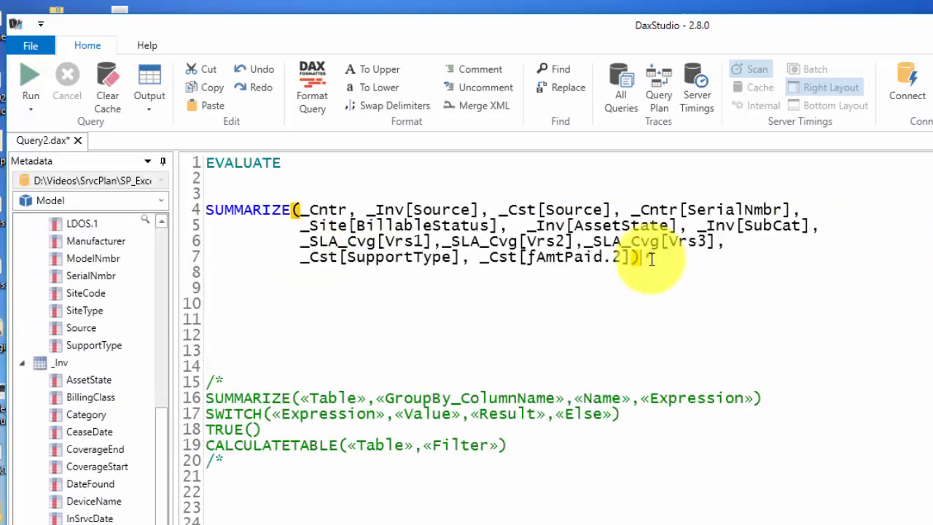
Run the query, widen the Vrs1, Vrs2 and Vrs3 result columns, and look through the returned rows
{"action": "left_click", "coordinate": [28, 84]}
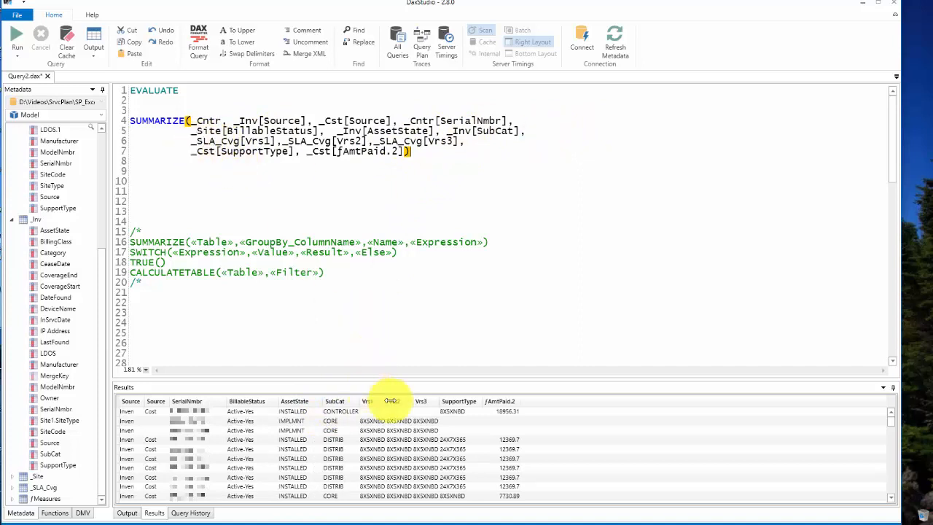
{"action": "left_click_drag", "start_coordinate": [388, 400], "coordinate": [365, 399]}
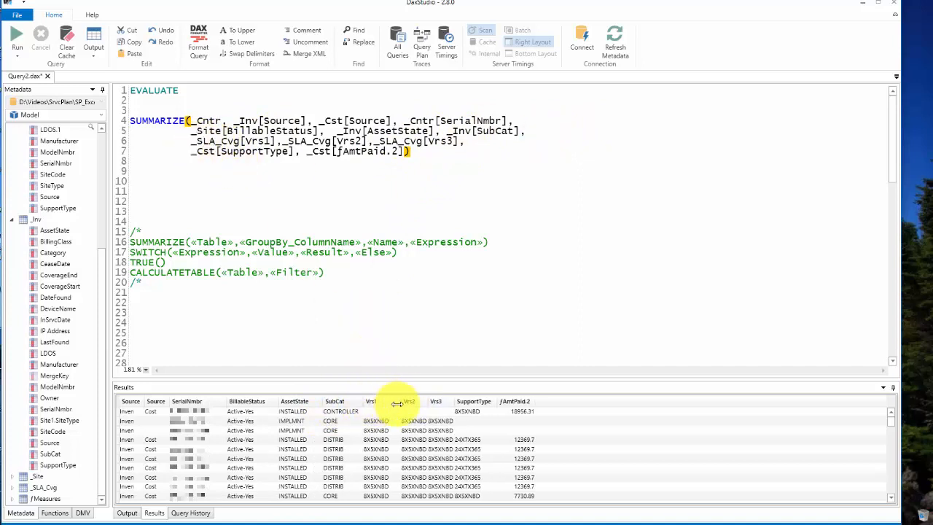
{"action": "left_click_drag", "start_coordinate": [430, 404], "coordinate": [476, 401]}
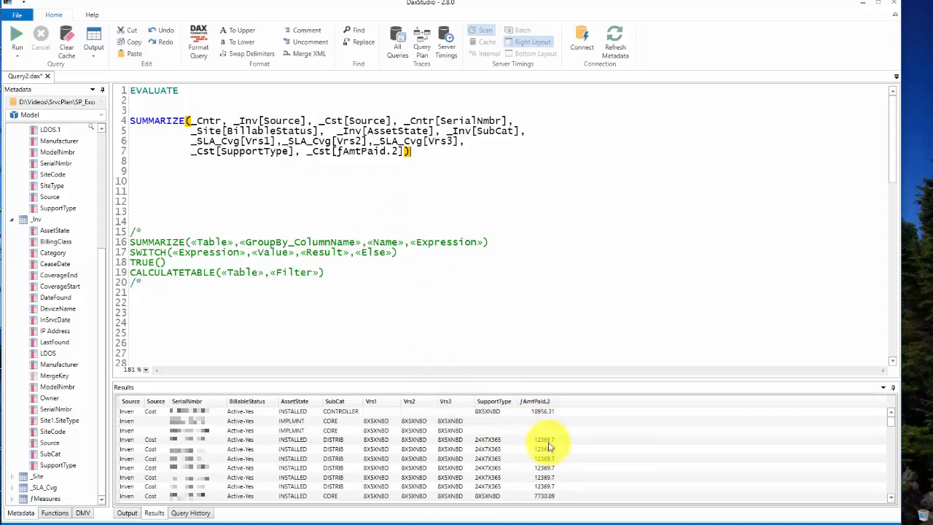
{"action": "scroll", "coordinate": [549, 460], "scroll_direction": "down", "scroll_amount": 5}
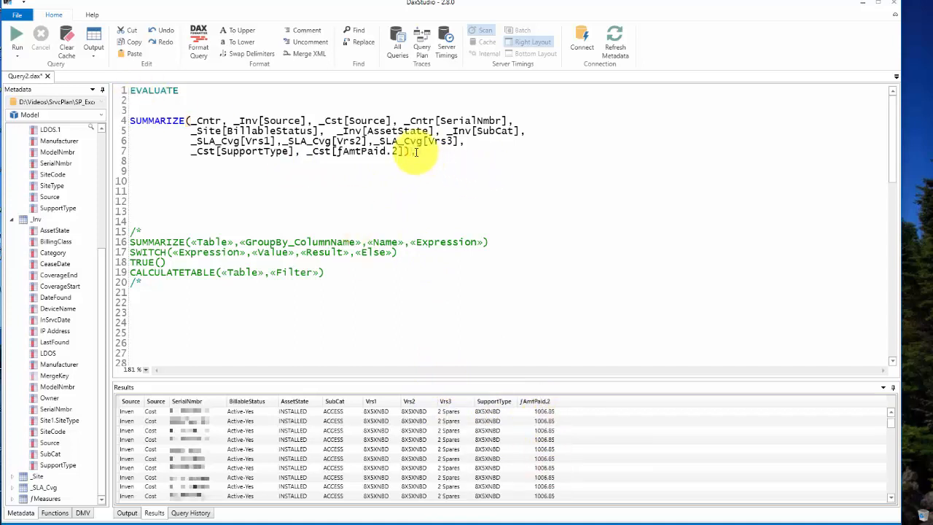
Add a calculated column named "Mltply" on a new line after the group-by columns, starting its expression with SWITCH(True(),
{"action": "key", "text": "Return"}
{"action": "left_click_drag", "start_coordinate": [190, 251], "coordinate": [463, 249]}
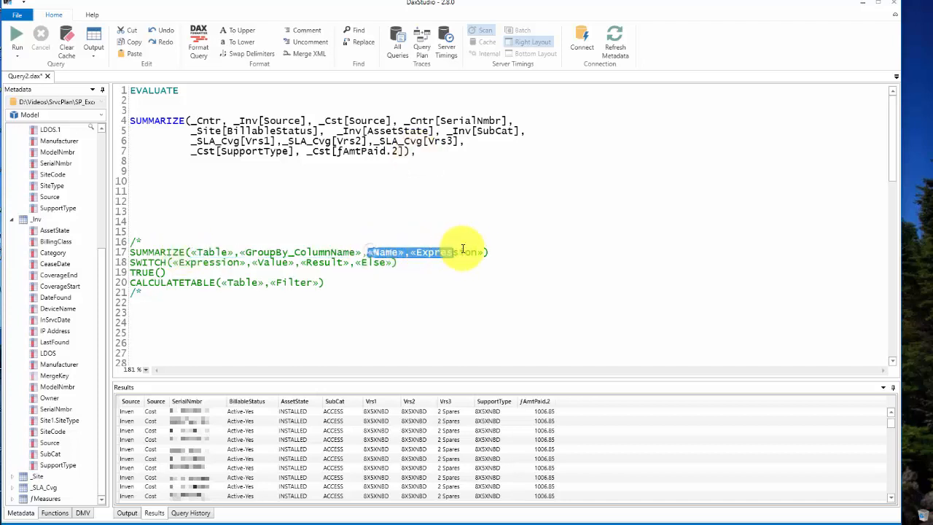
{"action": "left_click", "coordinate": [202, 163]}
{"action": "type", "text": "\"Mltpluy"}
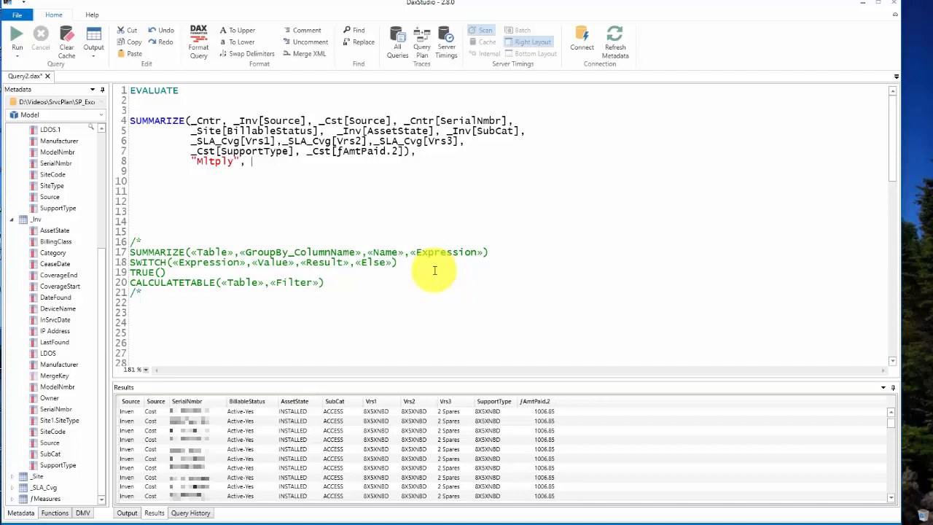
{"action": "type", "text": "\", Swit"}
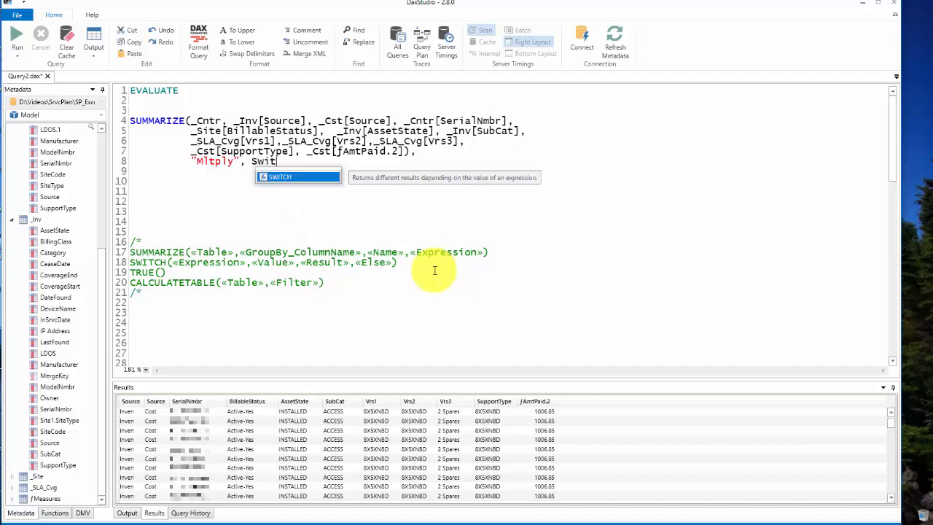
{"action": "type", "text": "("}
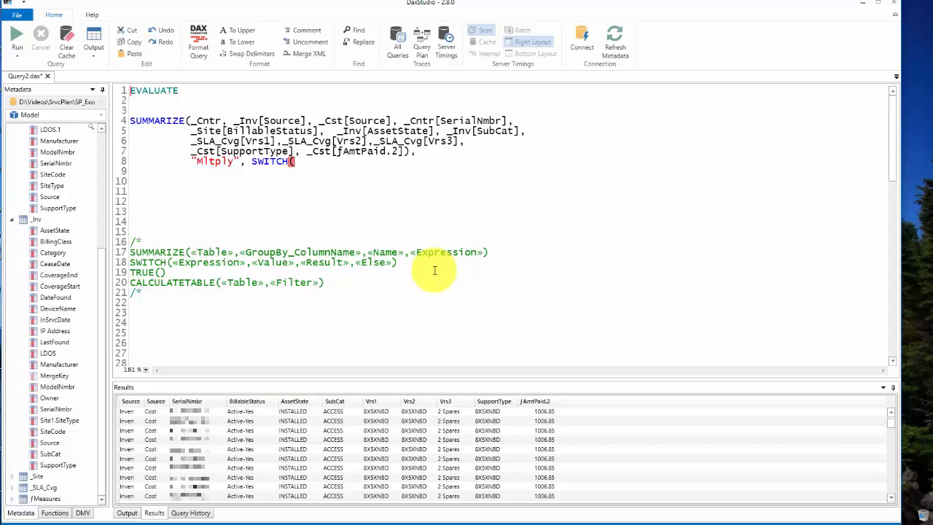
{"action": "type", "text": "Triuc"}
{"action": "key", "text": "BackSpace"}
{"action": "key", "text": "BackSpace"}
{"action": "type", "text": "ue(),"}
{"action": "key", "text": "Return"}
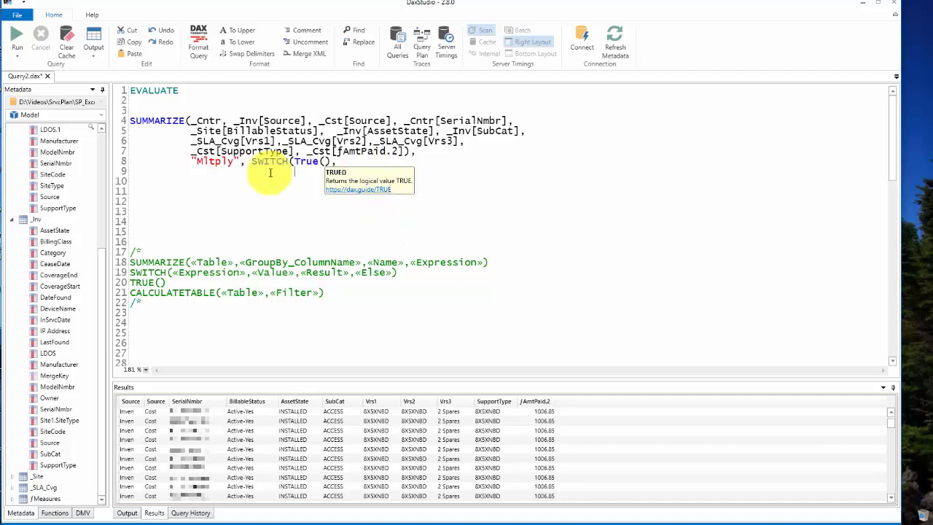
Add SWITCH branches: 1 when _Cst[SupportType] exactly matches _SLA_Cvg[Vrs1], 1.2 for "8X5XNBD" with Vrs3 "24X7X365", and 0.8 for the reverse pair
{"action": "type", "text": "Exact("}
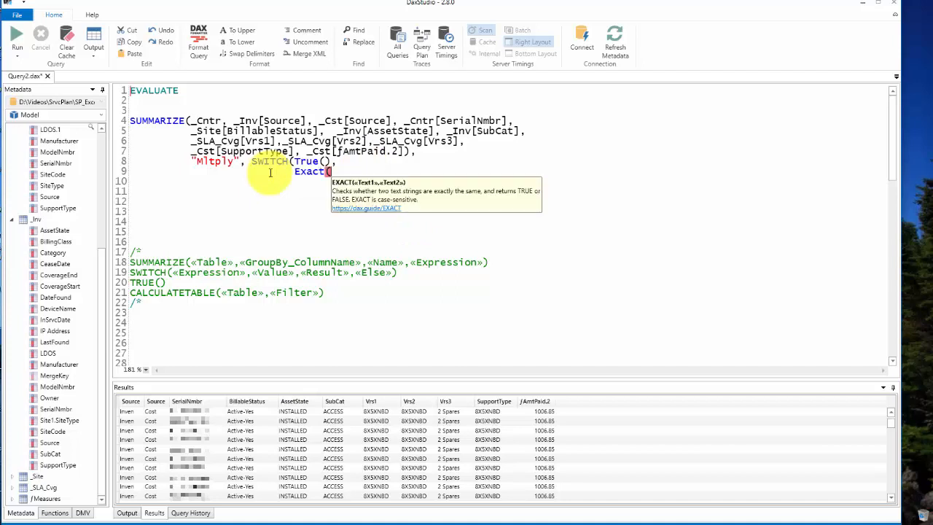
{"action": "left_click_drag", "start_coordinate": [58, 207], "coordinate": [439, 174]}
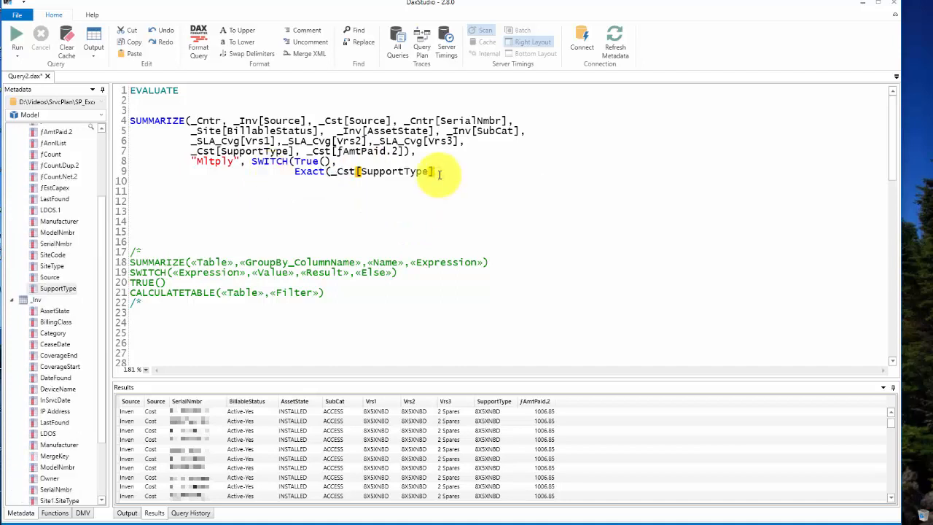
{"action": "type", "text": ","}
{"action": "scroll", "coordinate": [58, 370], "scroll_direction": "down", "scroll_amount": 5}
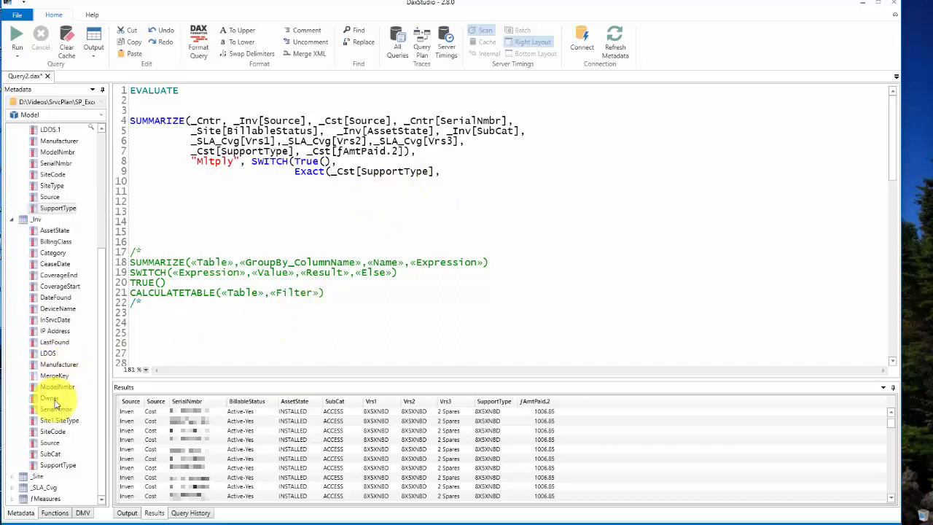
{"action": "left_click_drag", "start_coordinate": [47, 469], "coordinate": [440, 178]}
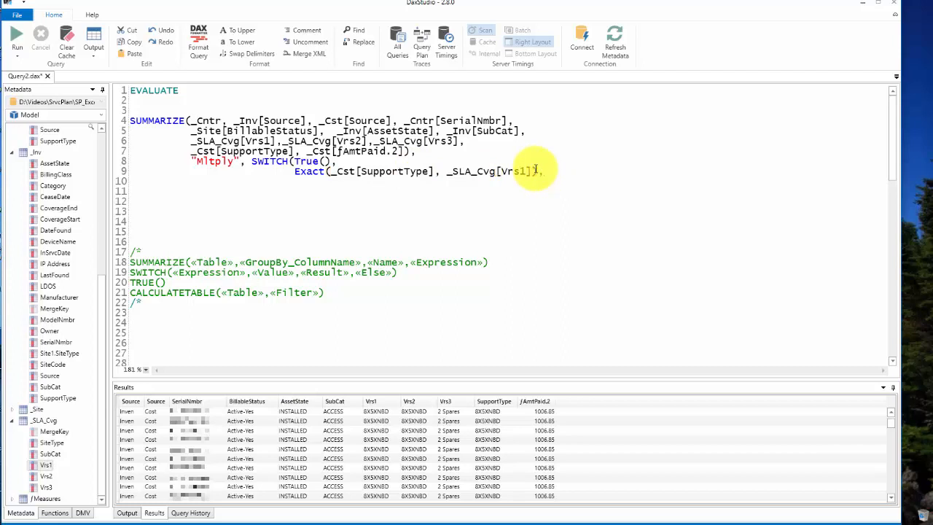
{"action": "type", "text": "1"}
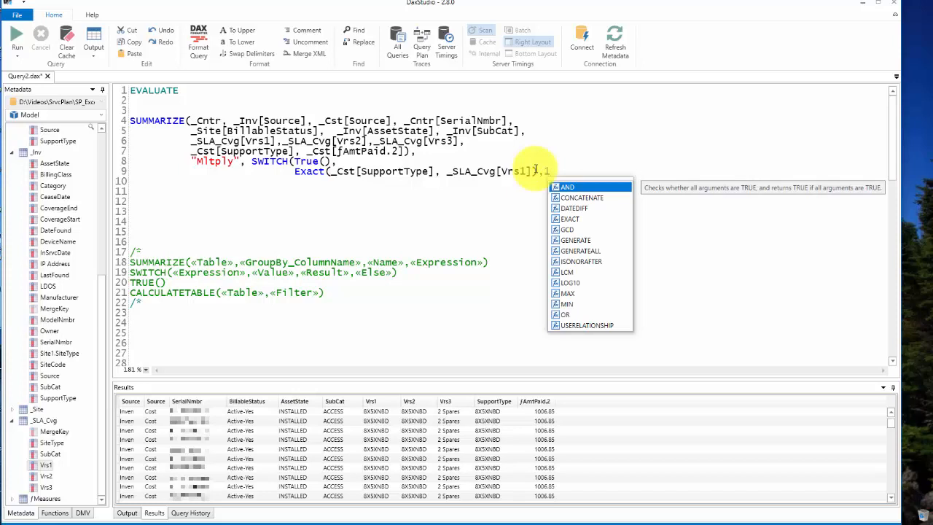
{"action": "type", "text": ","}
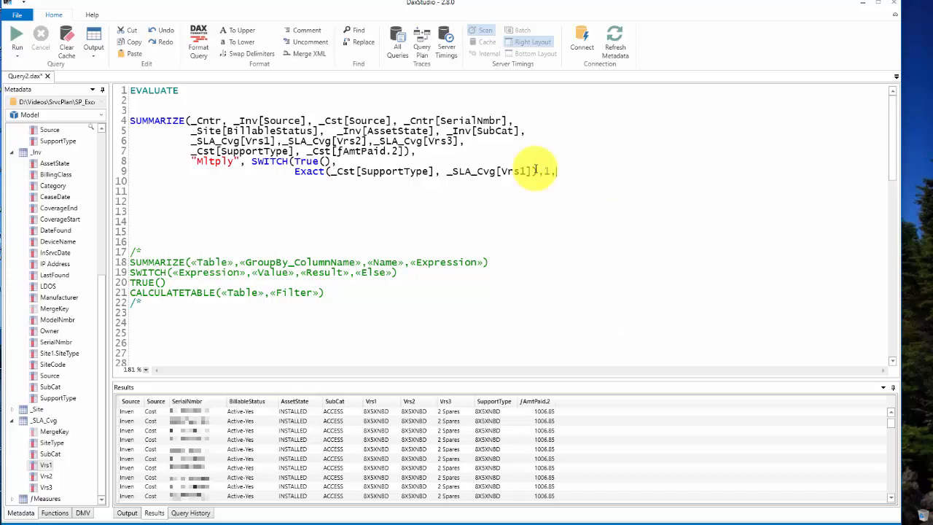
{"action": "key", "text": "Return"}
{"action": "type", "text": "And"}
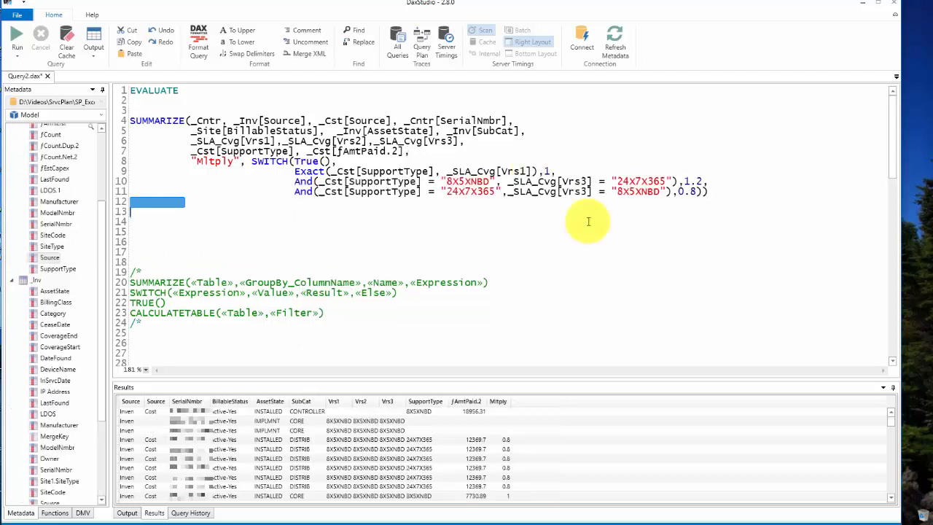
Wrap SUMMARIZE in CALCULATETABLE with filters: _Cst[Source] and _Inv[Source] not Blank(), _Inv[AssetState] = "INSTALLED", _SLA_Cvg[Vrs1] not Blank(), aligning the filter lines
{"action": "left_click", "coordinate": [724, 191]}
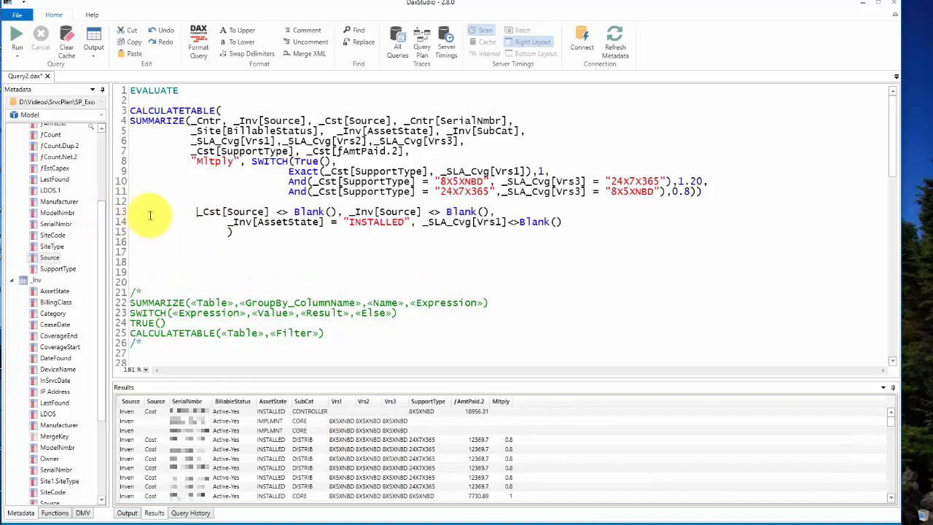
{"action": "key", "text": "Delete"}
{"action": "key", "text": "Delete"}
{"action": "key", "text": "Delete"}
{"action": "key", "text": "Delete"}
{"action": "key", "text": "Delete"}
{"action": "key", "text": "Delete"}
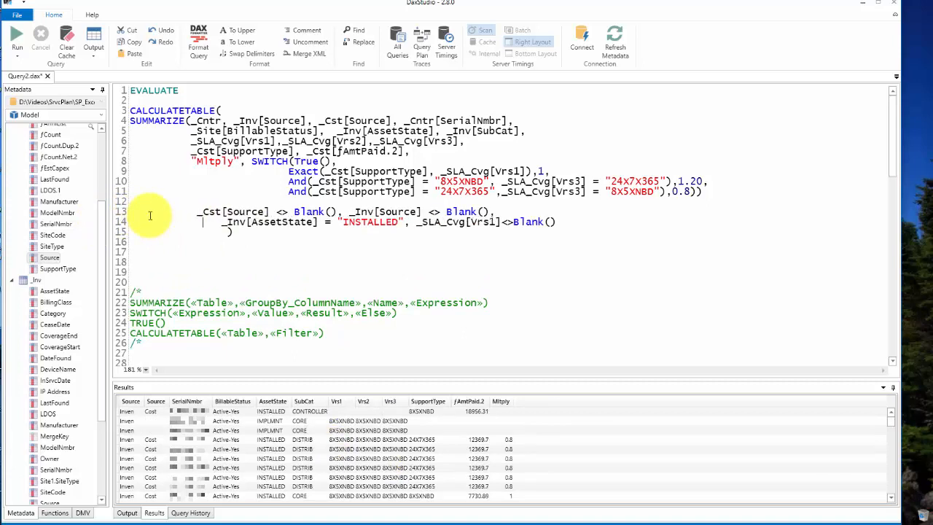
{"action": "key", "text": "BackSpace"}
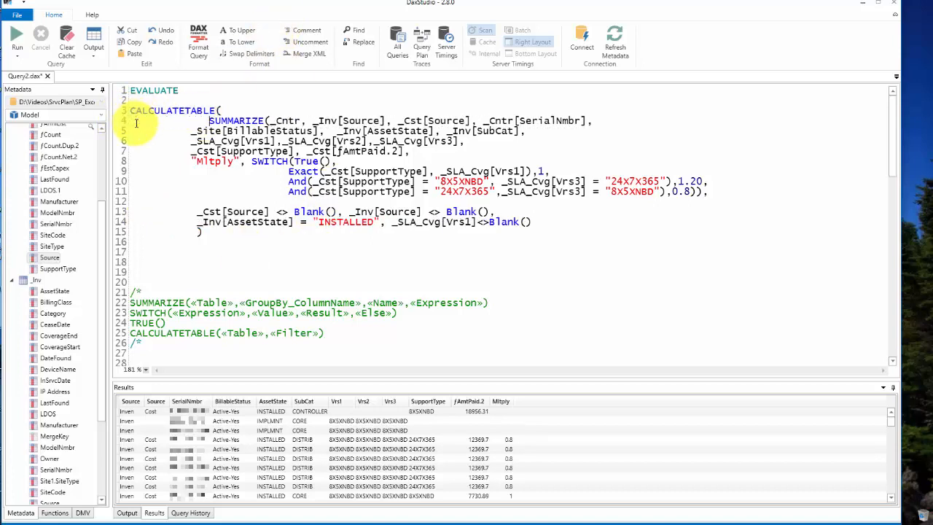
Reduce the SUMMARIZE line's indent inside CALCULATETABLE, separate SUMMARIZE from the filters with a comma, and run the query
{"action": "key", "text": "BackSpace"}
{"action": "key", "text": "BackSpace"}
{"action": "key", "text": "BackSpace"}
{"action": "key", "text": "BackSpace"}
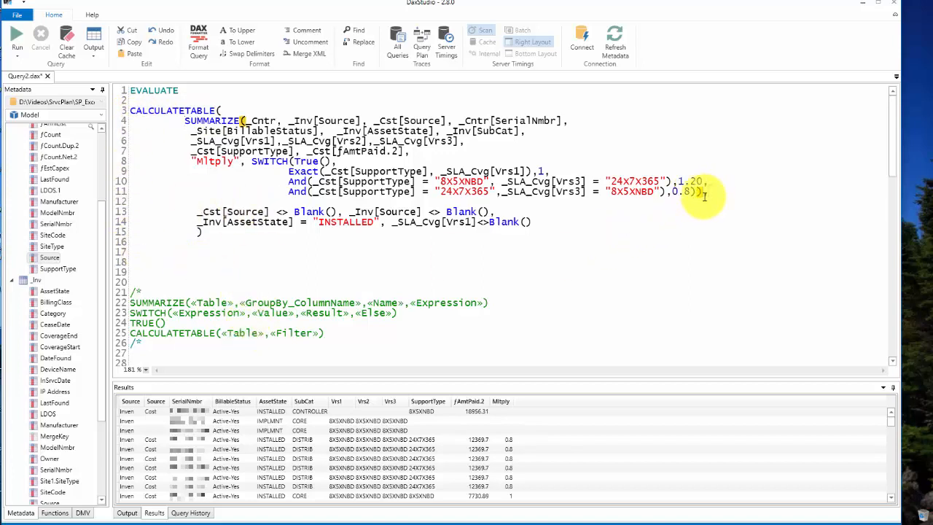
{"action": "left_click", "coordinate": [704, 192]}
{"action": "type", "text": ","}
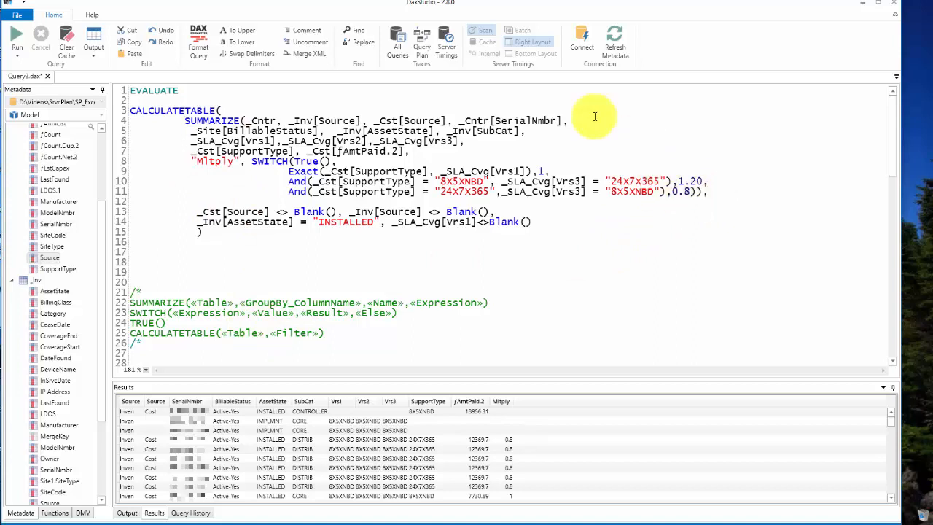
{"action": "key", "text": "F5"}
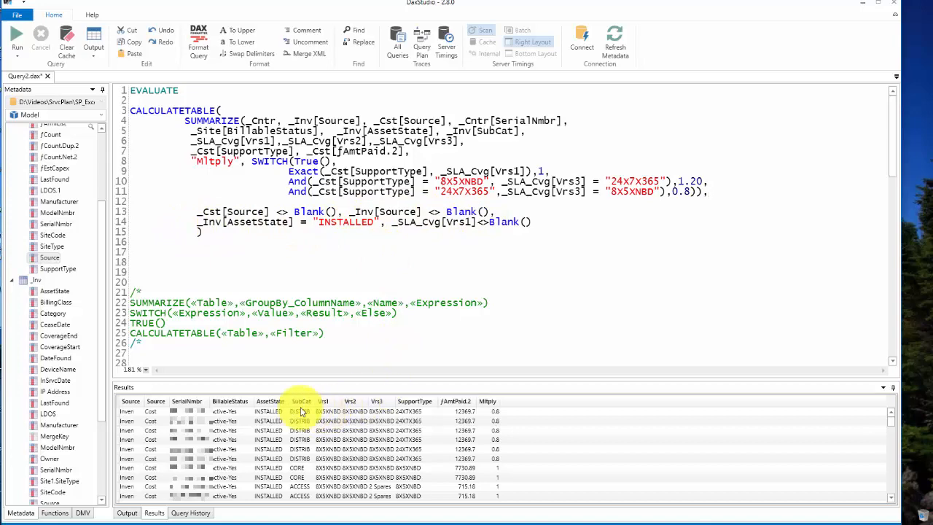
{"action": "left_click", "coordinate": [271, 401]}
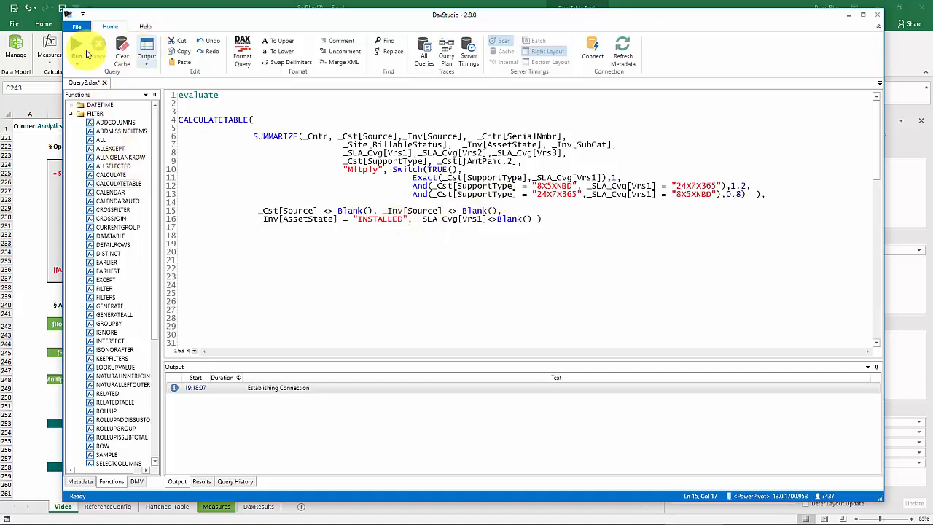
Change the query output destination to Excel and run the CALCULATETABLE query
{"action": "left_click", "coordinate": [146, 62]}
{"action": "left_click", "coordinate": [193, 149]}
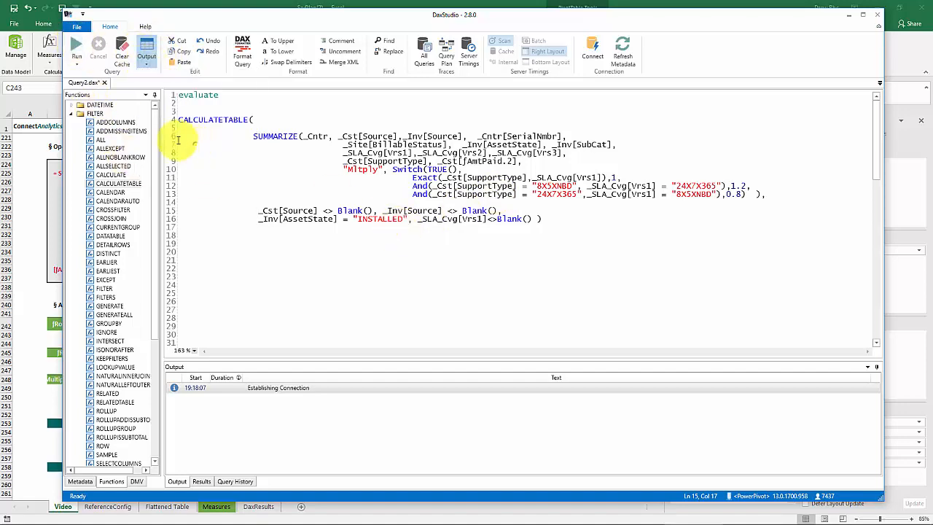
{"action": "left_click", "coordinate": [73, 49]}
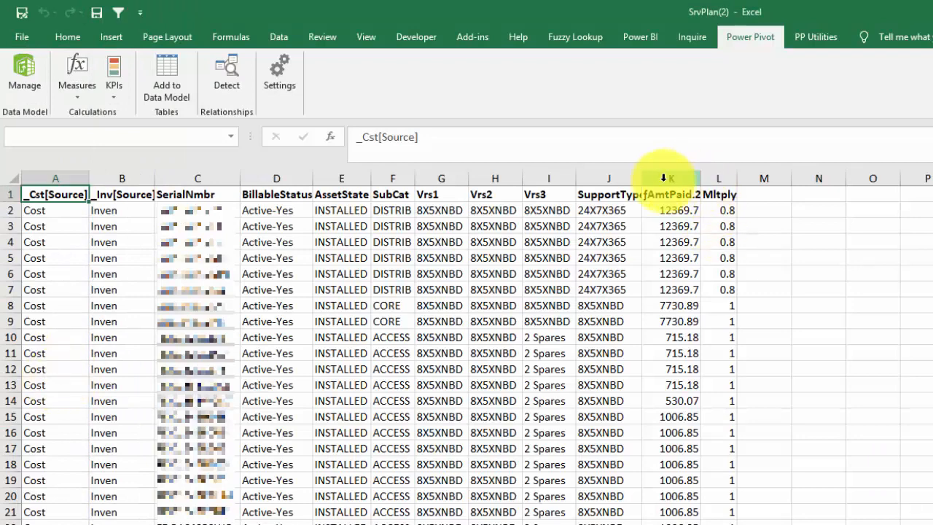
Widen the ƒAmtPaid.2 and Mltply columns in the exported results and fill their headers K1:L1 with yellow
{"action": "left_click_drag", "start_coordinate": [701, 178], "coordinate": [785, 178]}
{"action": "left_click_drag", "start_coordinate": [692, 198], "coordinate": [738, 303]}
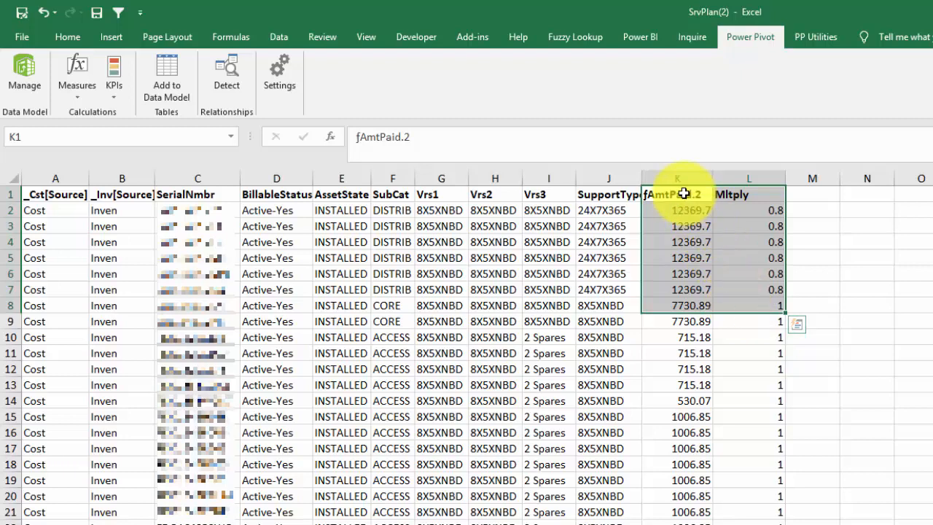
{"action": "left_click_drag", "start_coordinate": [683, 192], "coordinate": [703, 193]}
{"action": "left_click", "coordinate": [73, 37]}
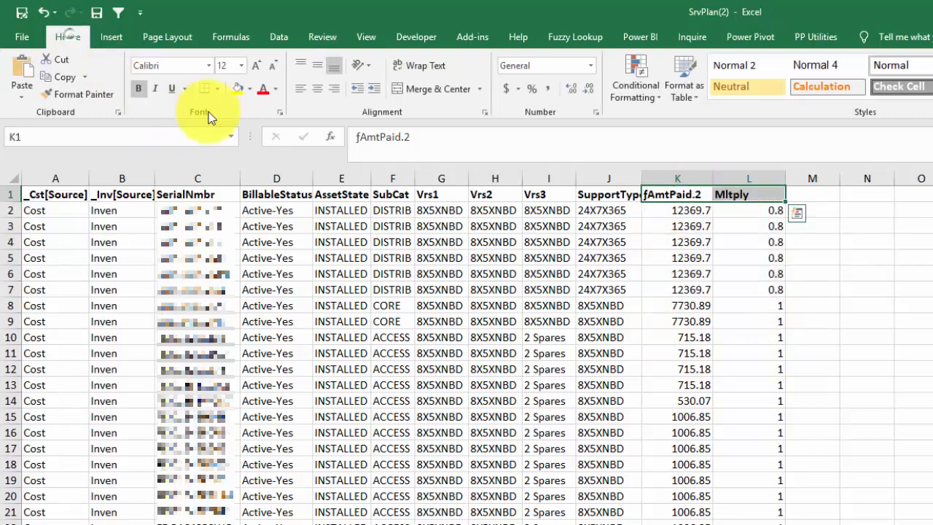
{"action": "left_click", "coordinate": [239, 90]}
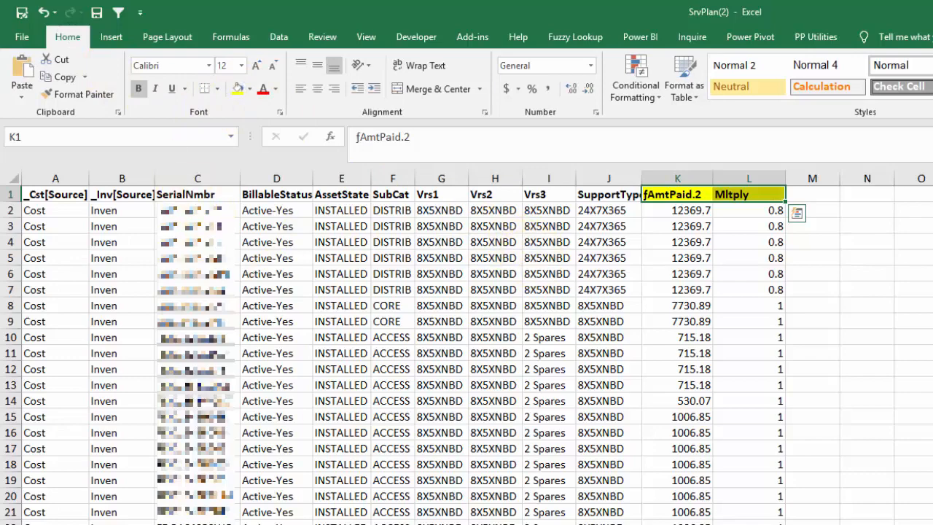
Copy the whole CALCULATETABLE expression from DAX Studio and paste it as the formula of a new Excel measure in the ƒMeasures table
{"action": "key", "text": "alt+Tab"}
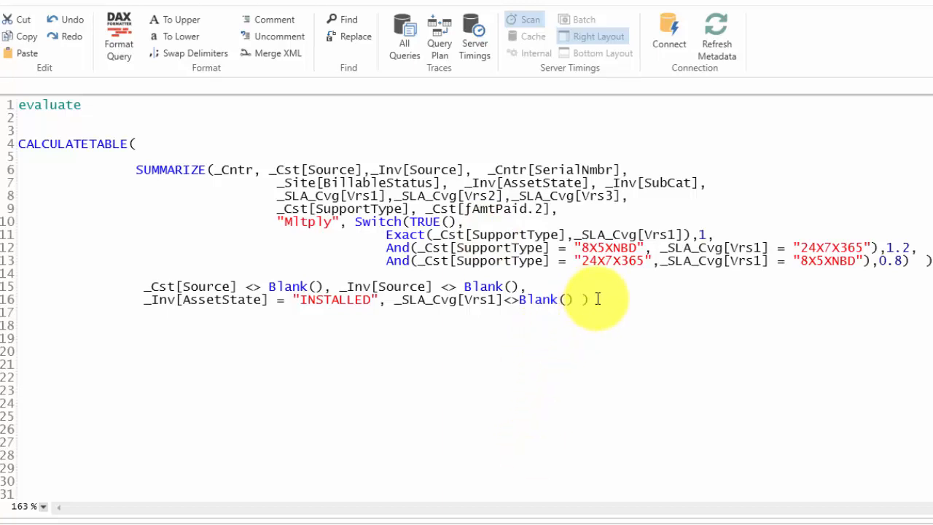
{"action": "left_click_drag", "start_coordinate": [594, 299], "coordinate": [9, 142]}
{"action": "right_click", "coordinate": [41, 150]}
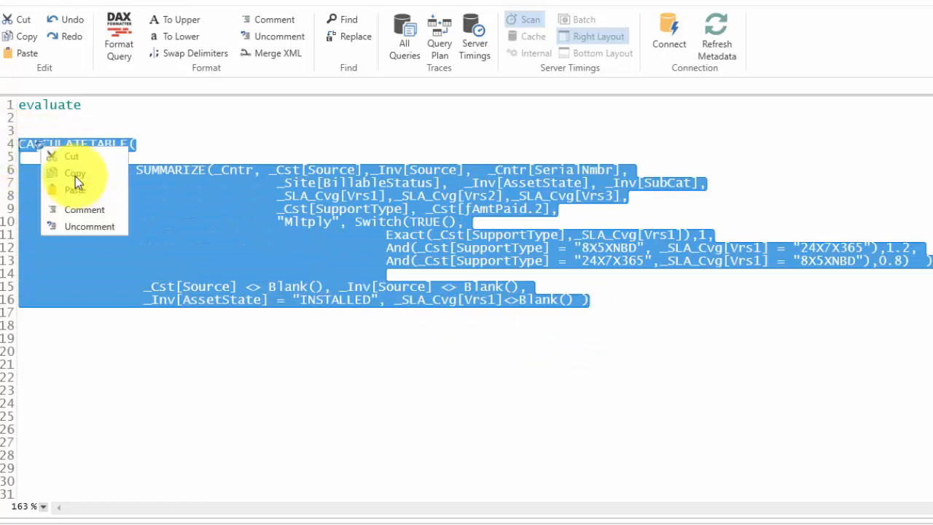
{"action": "left_click", "coordinate": [75, 176]}
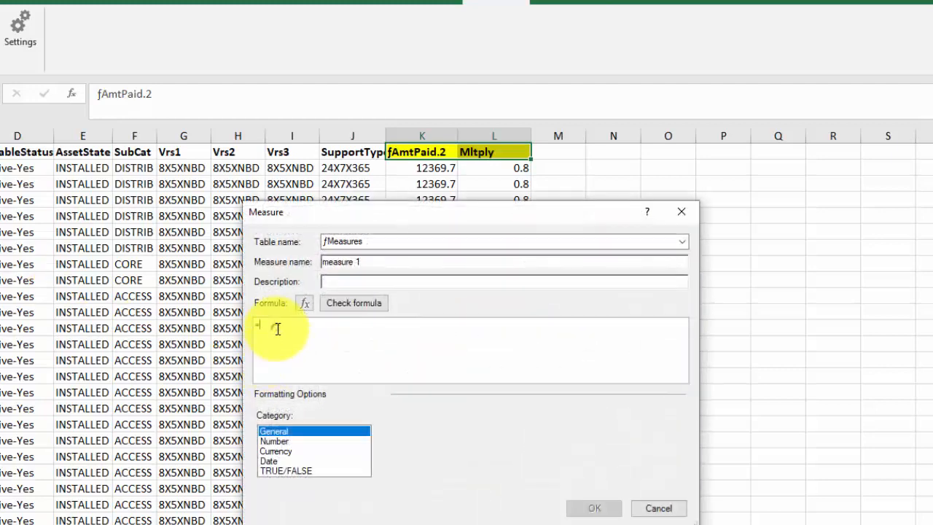
{"action": "key", "text": "ctrl+v"}
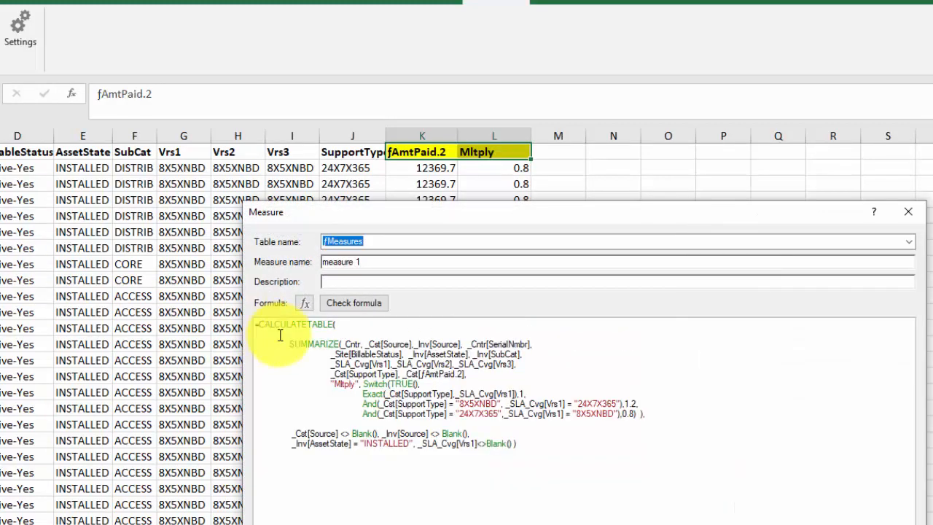
Enclose the pasted table expression in SUMX( on a line above it, and end the table argument with a comma and a new line
{"action": "key", "text": "Return"}
{"action": "key", "text": "Return"}
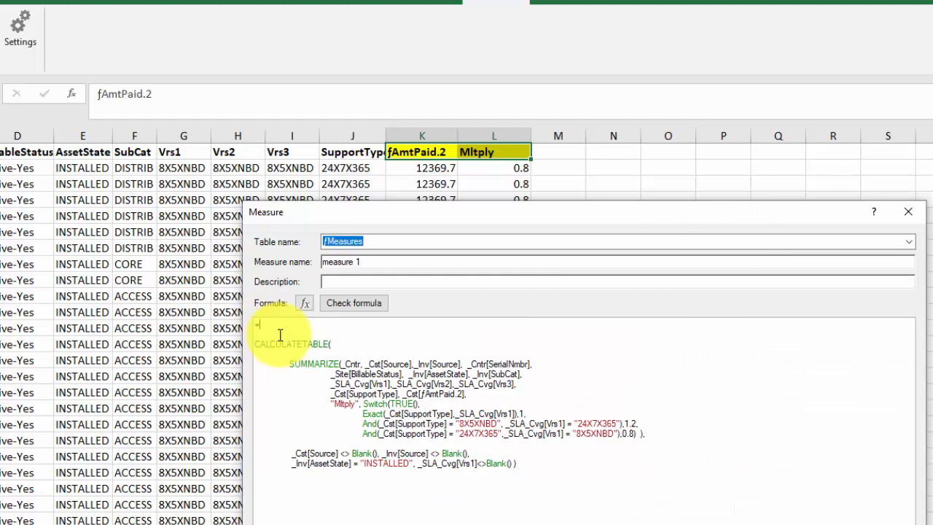
{"action": "type", "text": "SUM"}
{"action": "key", "text": "BackSpace"}
{"action": "key", "text": "BackSpace"}
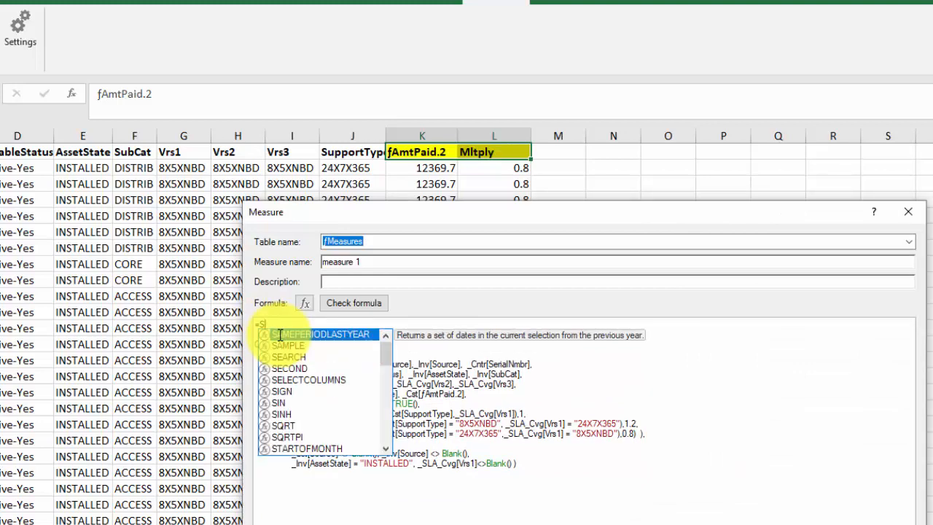
{"action": "type", "text": "UMX("}
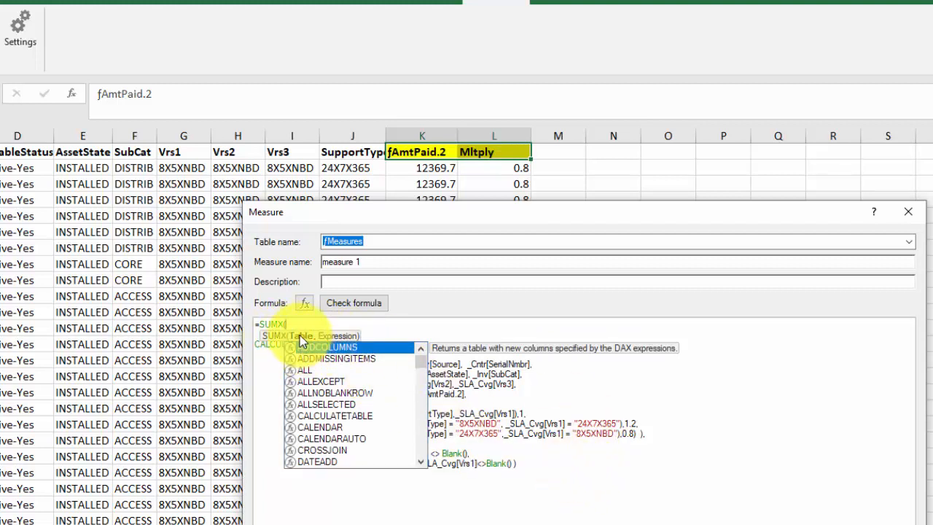
{"action": "left_click", "coordinate": [544, 462]}
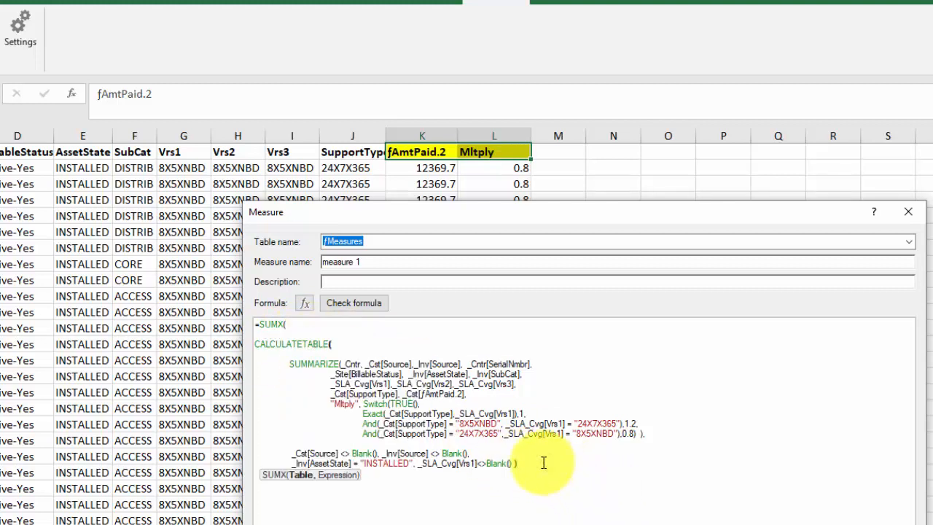
{"action": "key", "text": "Return"}
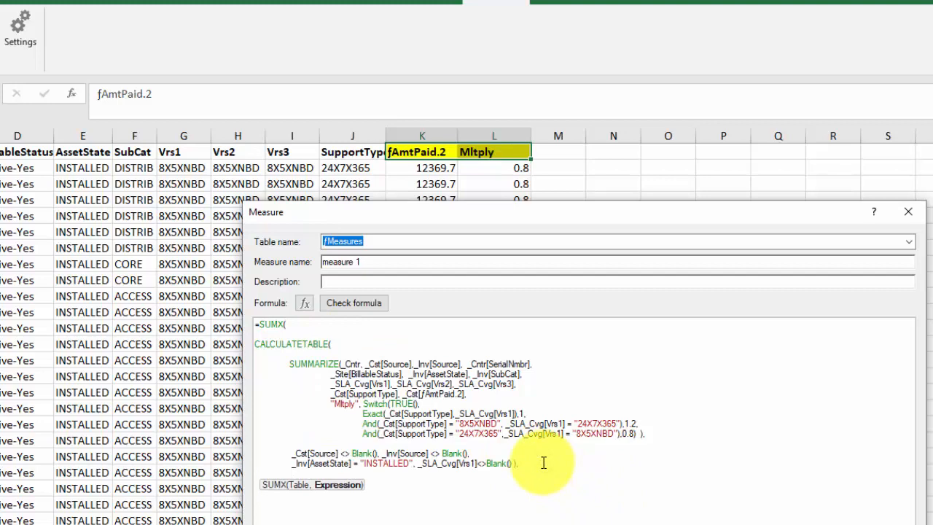
Enter [ƒAmtPaid.2] * [Mltply] as the SUMX expression and close the formula's parenthesis
{"action": "left_click_drag", "start_coordinate": [515, 212], "coordinate": [399, 199]}
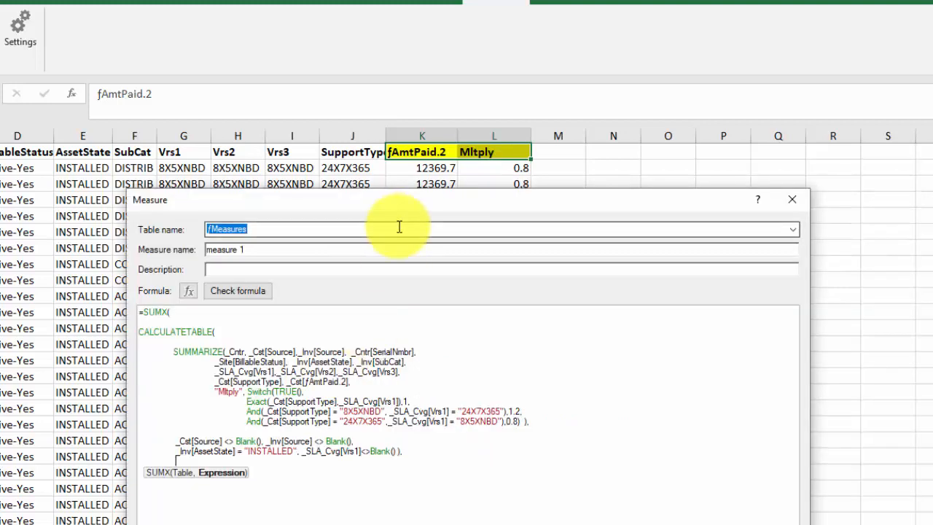
{"action": "type", "text": "["}
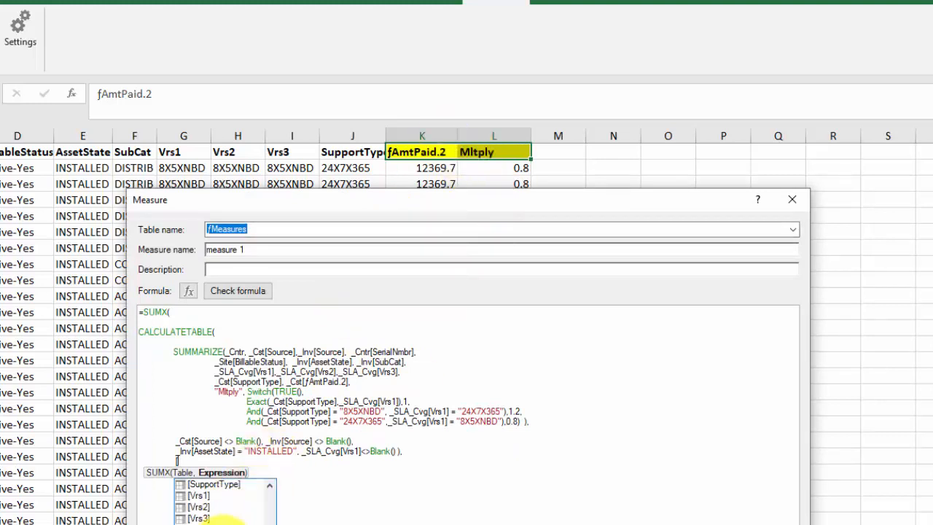
{"action": "double_click", "coordinate": [222, 524]}
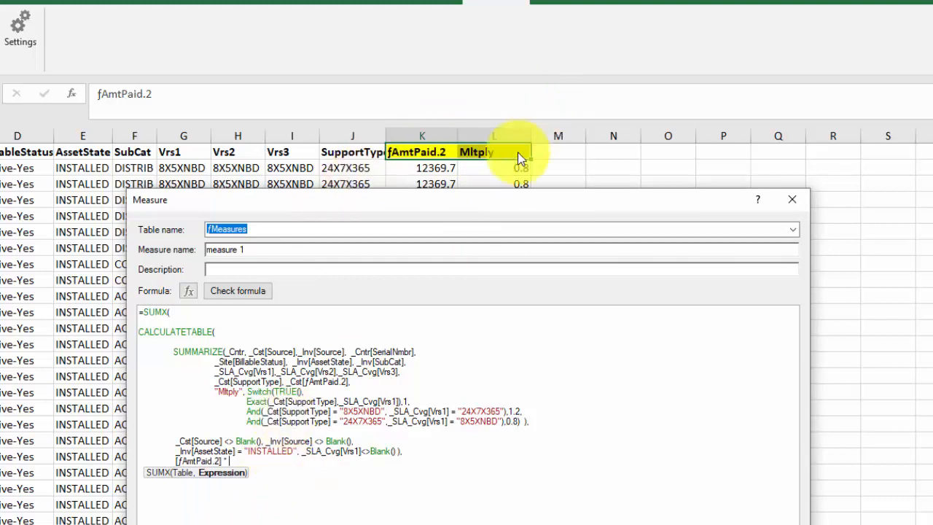
{"action": "type", "text": "* [Mltply] )"}
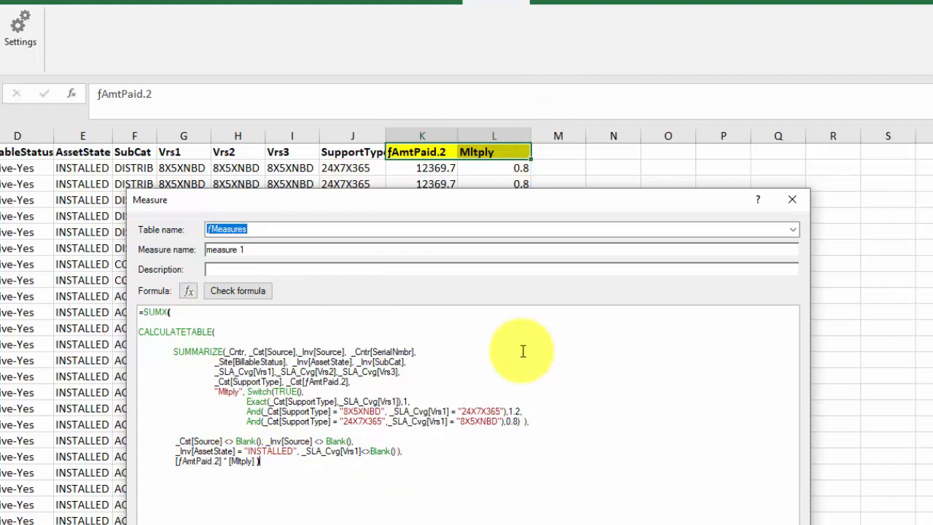
Check the measure formula for errors and replace the default measure name with Vers1_Test
{"action": "left_click", "coordinate": [237, 291]}
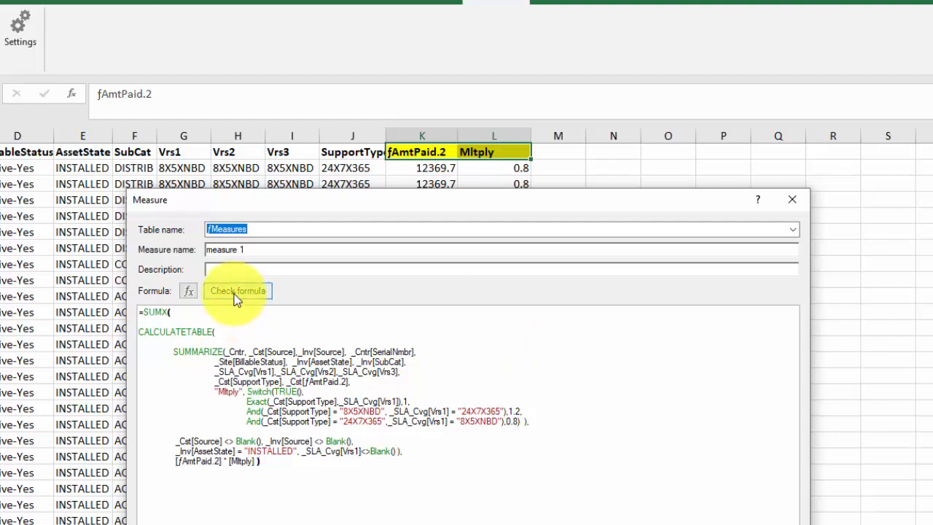
{"action": "left_click", "coordinate": [267, 250]}
{"action": "key", "text": "BackSpace"}
{"action": "key", "text": "BackSpace"}
{"action": "key", "text": "BackSpace"}
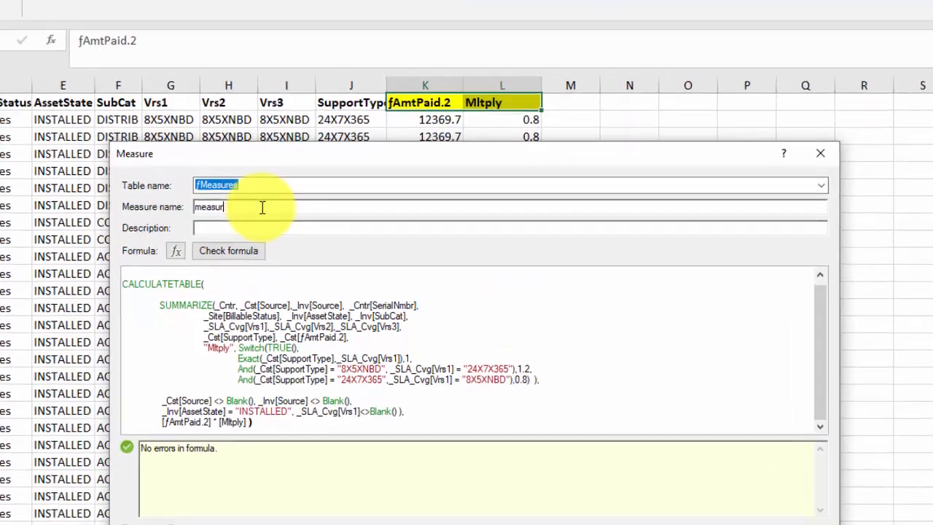
{"action": "key", "text": "BackSpace"}
{"action": "key", "text": "BackSpace"}
{"action": "key", "text": "BackSpace"}
{"action": "key", "text": "BackSpace"}
{"action": "key", "text": "BackSpace"}
{"action": "key", "text": "BackSpace"}
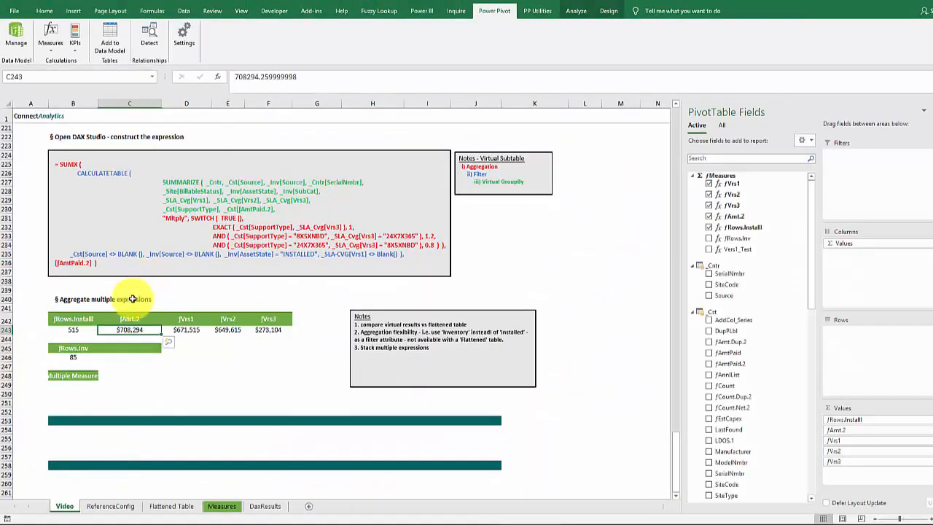
Add the Vers1_Test measure to the ƒRows.Inv PivotTable on the Video sheet and compare its value with ƒVrs1
{"action": "left_click", "coordinate": [77, 357]}
{"action": "left_click", "coordinate": [758, 249]}
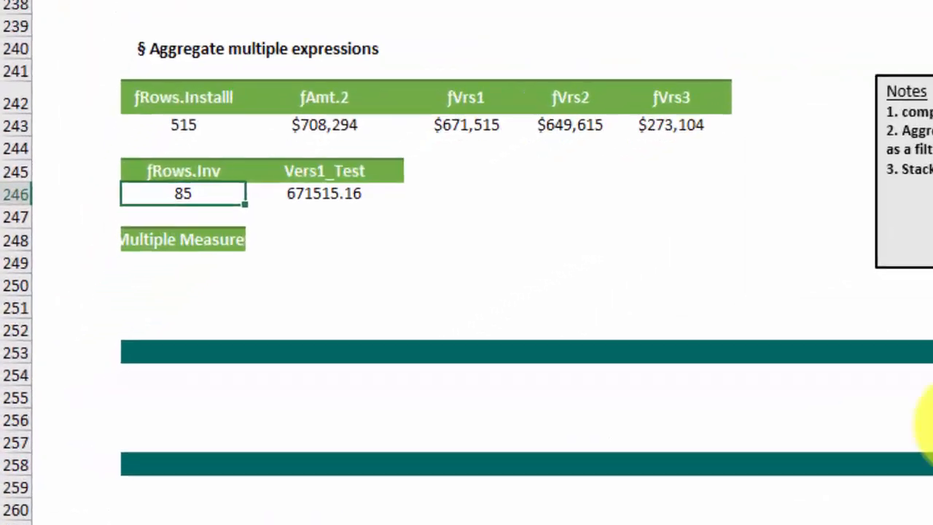
{"action": "left_click", "coordinate": [333, 198]}
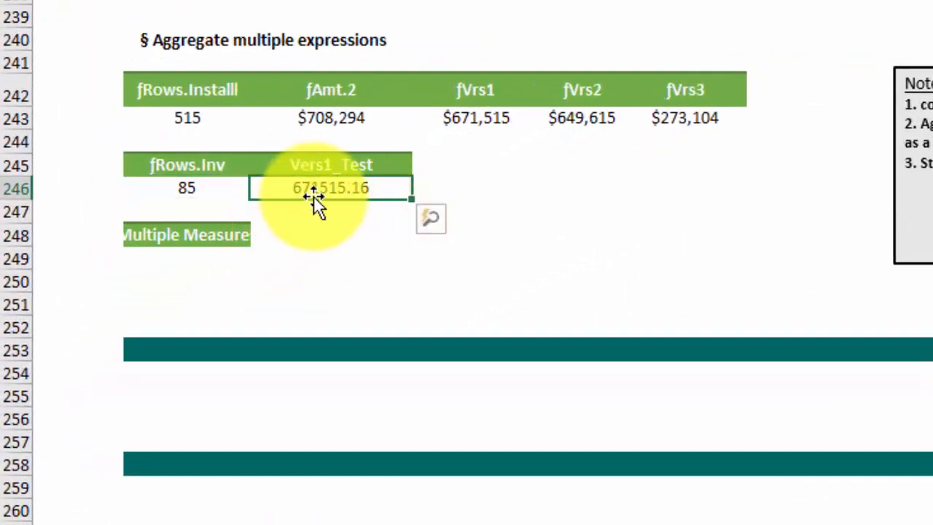
{"action": "left_click", "coordinate": [461, 116]}
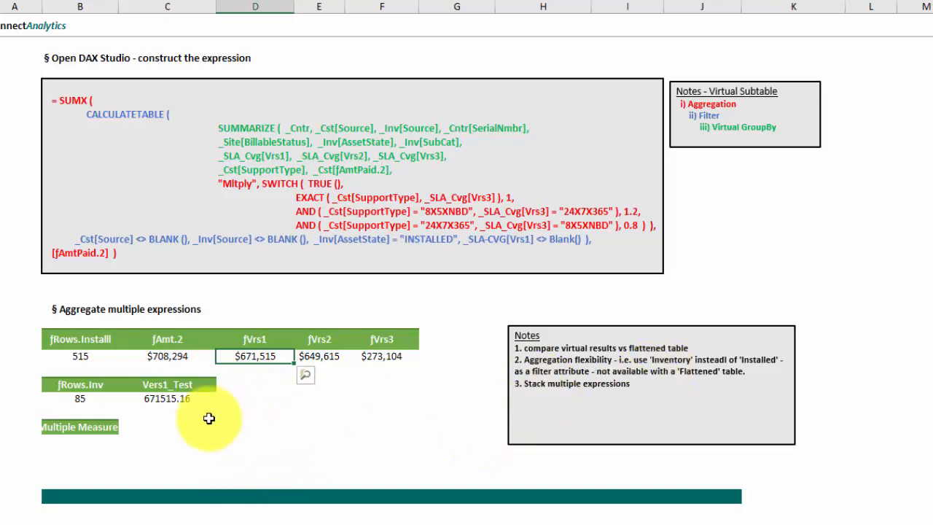
{"action": "left_click", "coordinate": [232, 385]}
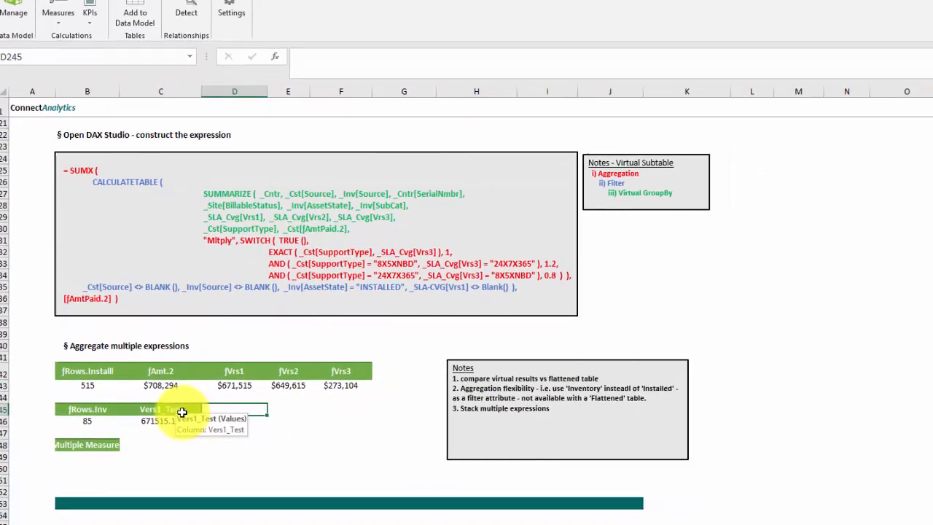
{"action": "left_click", "coordinate": [172, 397]}
{"action": "left_click", "coordinate": [352, 408]}
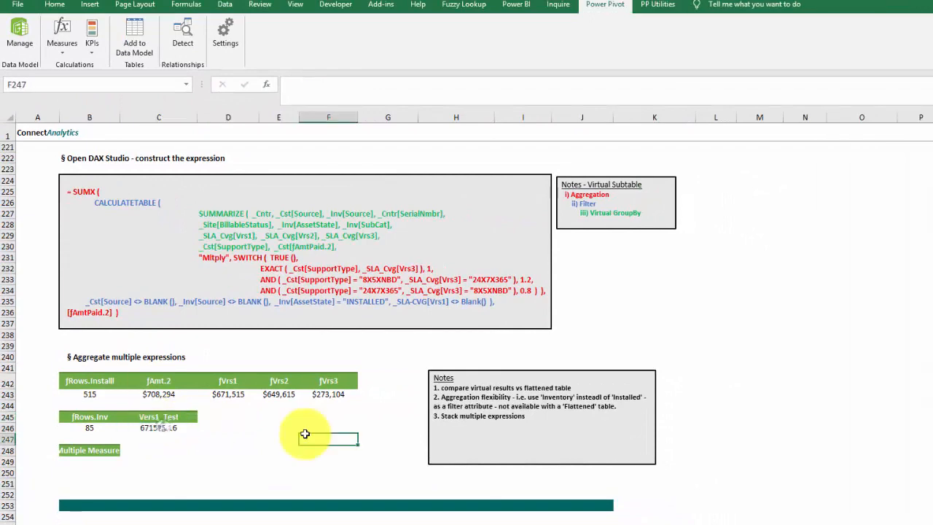
Go to the worksheet with the exported query results and widen its AssetState column
{"action": "key", "text": "ctrl+Page_Down"}
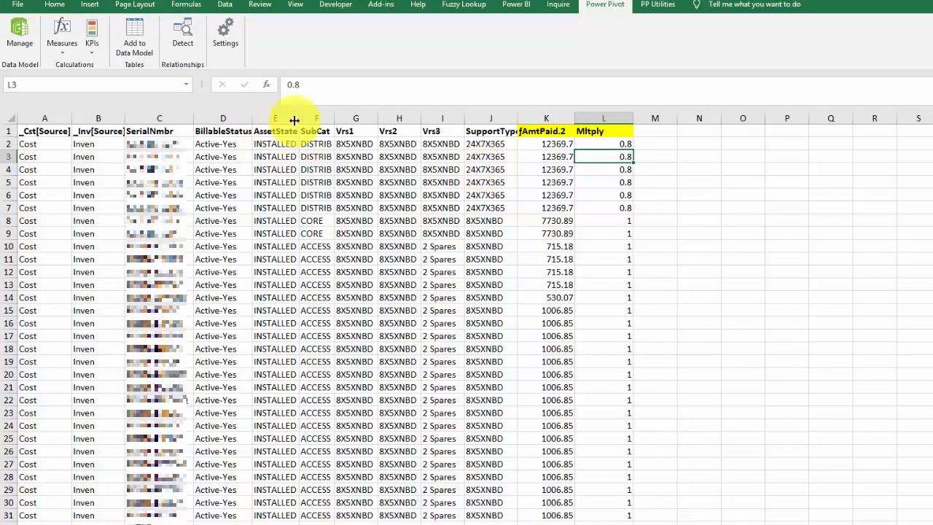
{"action": "left_click_drag", "start_coordinate": [299, 118], "coordinate": [306, 118]}
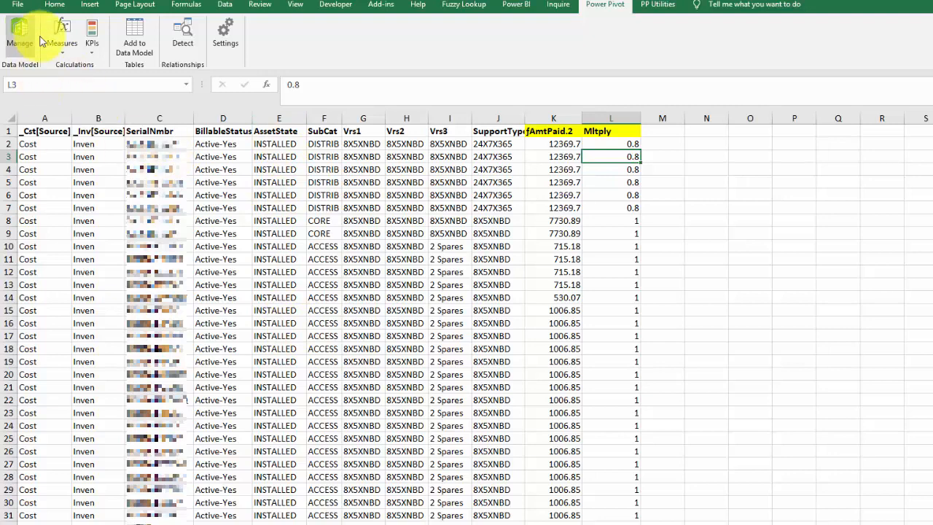
Open the Vers1_Test measure for editing from the measure list and enlarge its window to show the whole formula
{"action": "left_click", "coordinate": [62, 40]}
{"action": "left_click", "coordinate": [86, 86]}
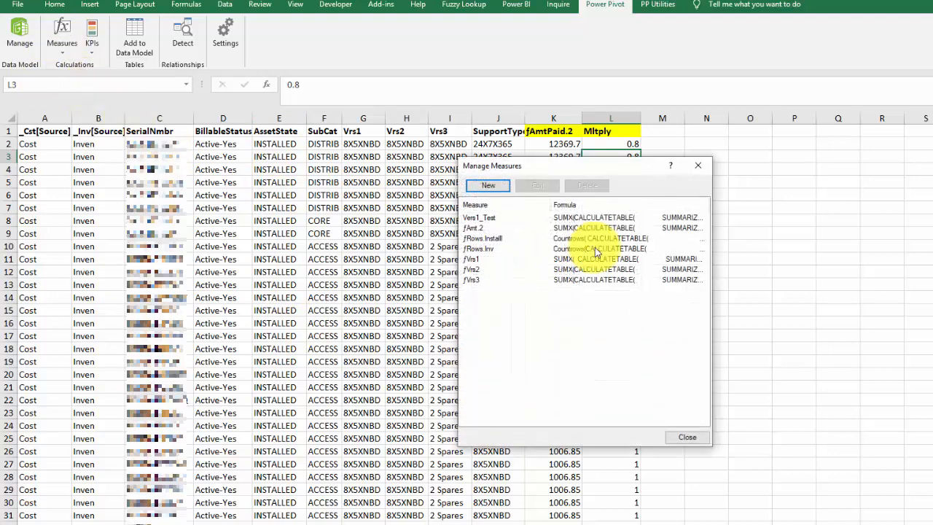
{"action": "left_click_drag", "start_coordinate": [713, 447], "coordinate": [833, 505]}
{"action": "left_click", "coordinate": [493, 217]}
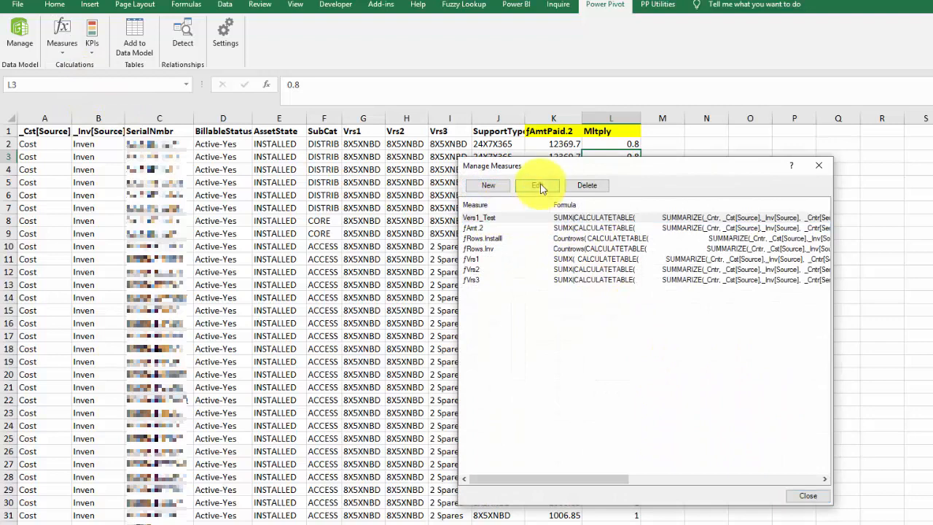
{"action": "left_click", "coordinate": [537, 185]}
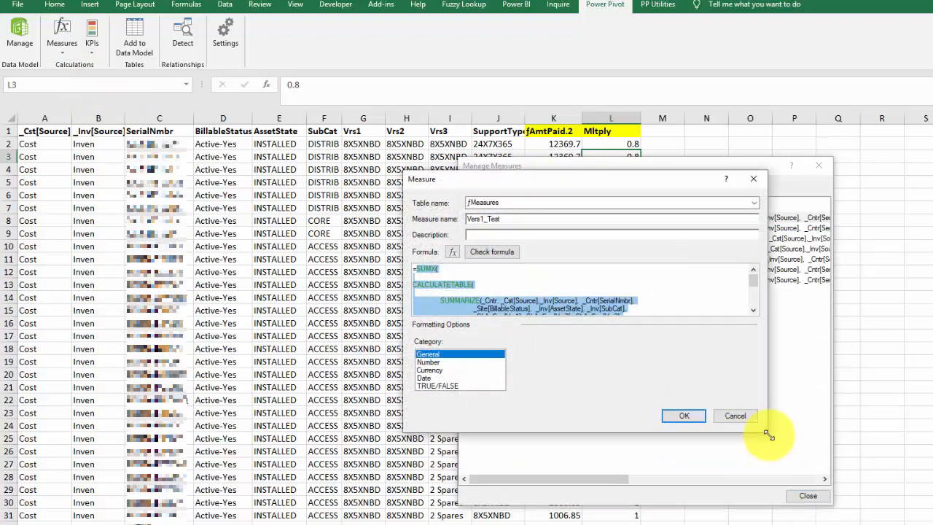
{"action": "left_click_drag", "start_coordinate": [769, 435], "coordinate": [921, 519]}
{"action": "left_click", "coordinate": [650, 416]}
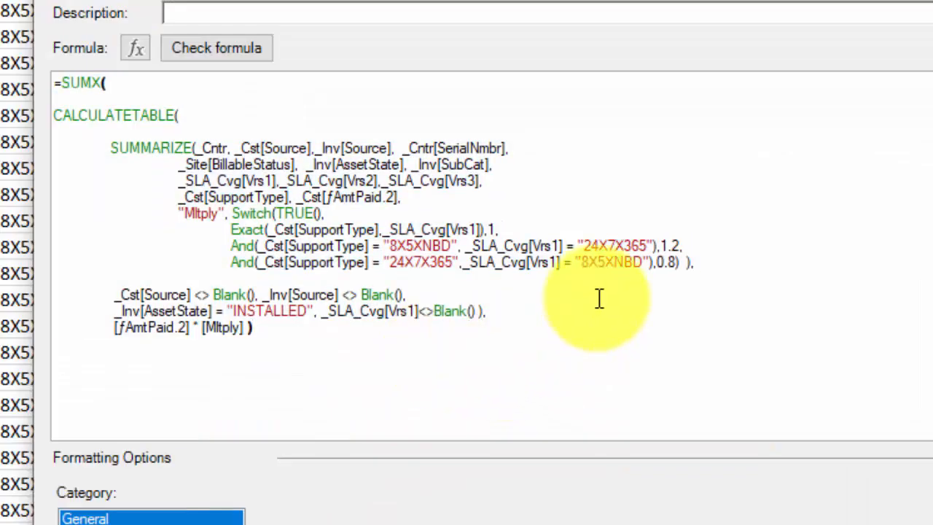
Change the _Inv[AssetState] filter value in the Vers1_Test formula to "INVENTORY"
{"action": "left_click", "coordinate": [261, 312]}
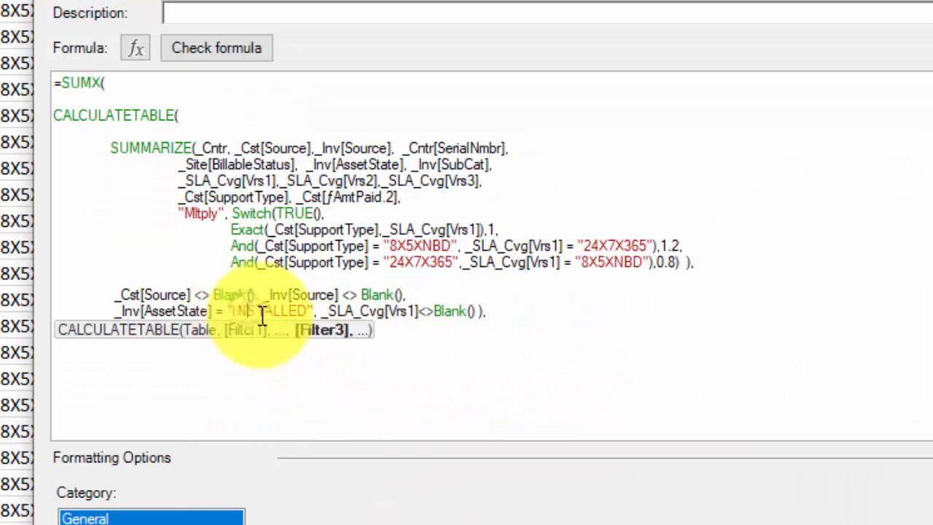
{"action": "type", "text": "VE"}
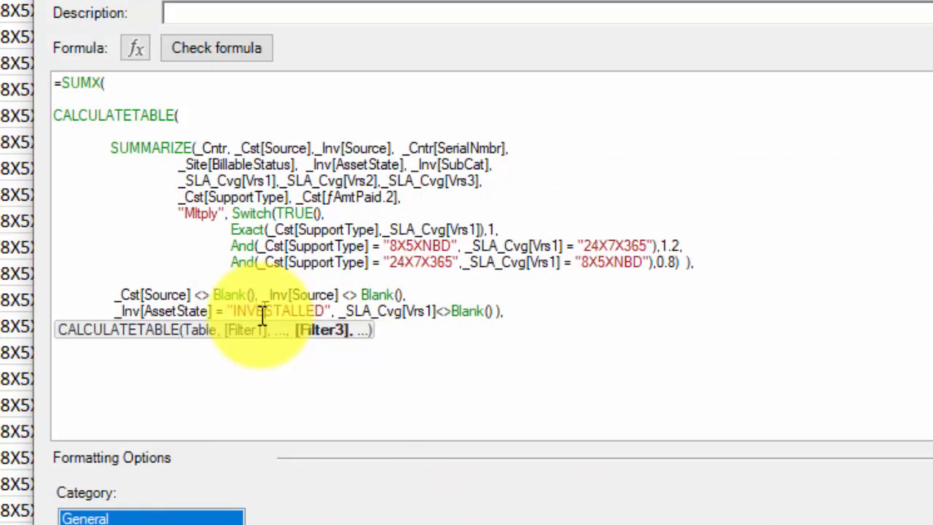
{"action": "type", "text": "ENTORY"}
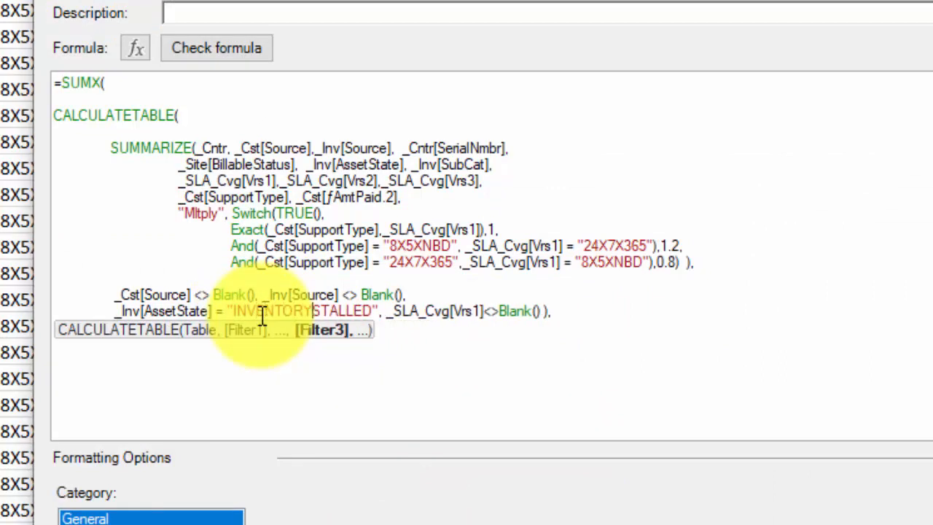
{"action": "key", "text": "Delete"}
{"action": "key", "text": "Delete"}
{"action": "key", "text": "Delete"}
{"action": "key", "text": "Delete"}
{"action": "key", "text": "Delete"}
{"action": "key", "text": "Delete"}
{"action": "key", "text": "Delete"}
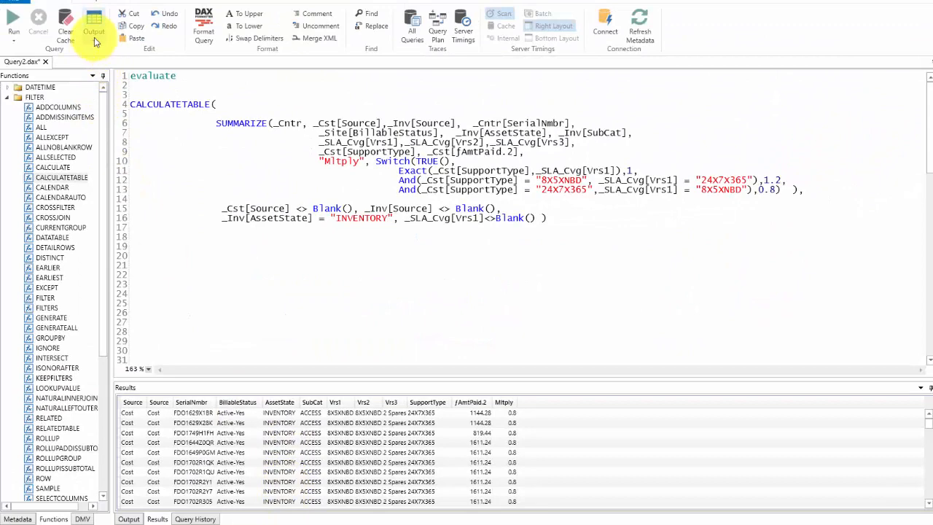
In DAX Studio, set the output to Excel, run the INVENTORY query and review the exported rows
{"action": "left_click", "coordinate": [94, 37]}
{"action": "left_click", "coordinate": [150, 138]}
{"action": "left_click", "coordinate": [13, 22]}
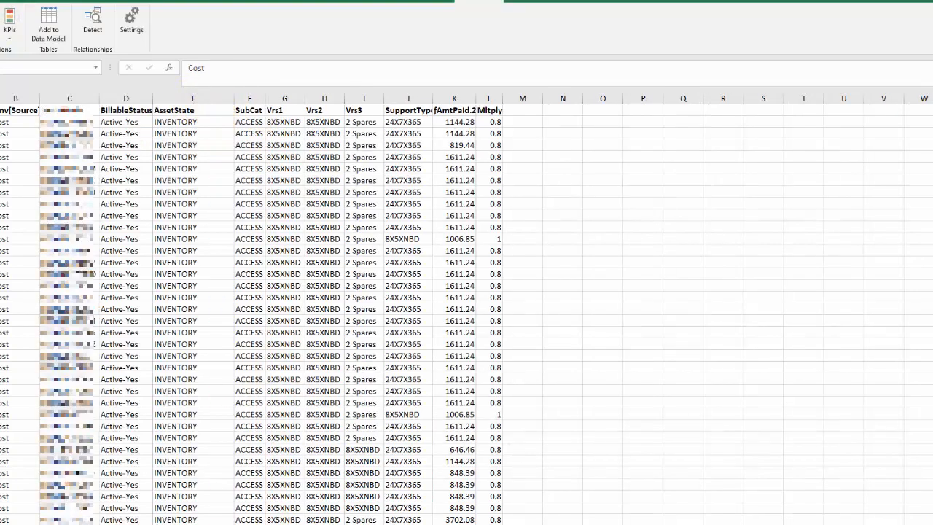
{"action": "scroll", "coordinate": [3, 226], "scroll_direction": "down", "scroll_amount": 15}
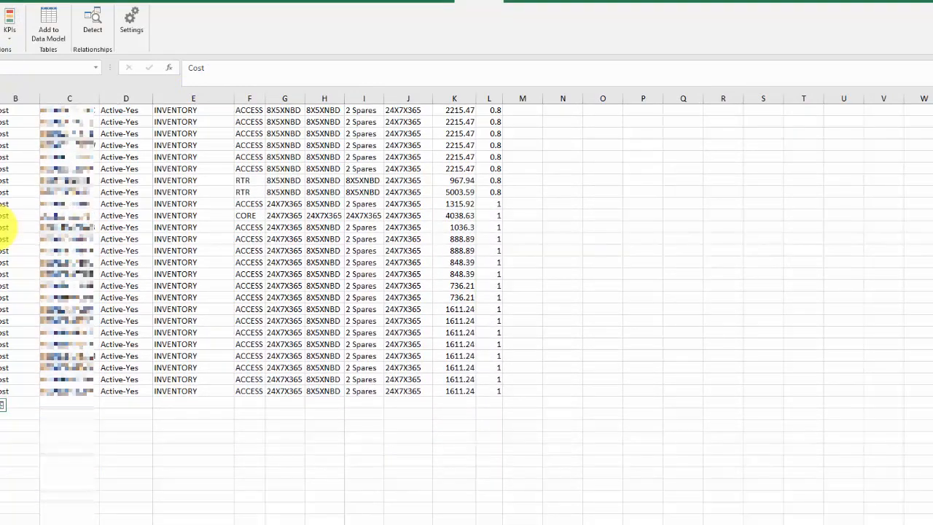
{"action": "scroll", "coordinate": [4, 226], "scroll_direction": "up", "scroll_amount": 15}
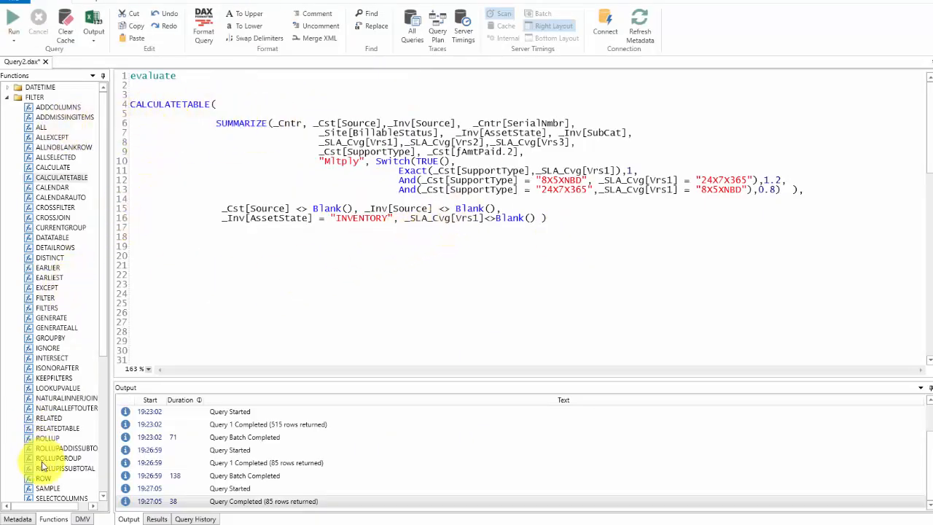
View the model's table metadata in DAX Studio and return to the aggregate expressions section of the Video sheet in Excel
{"action": "left_click", "coordinate": [17, 519]}
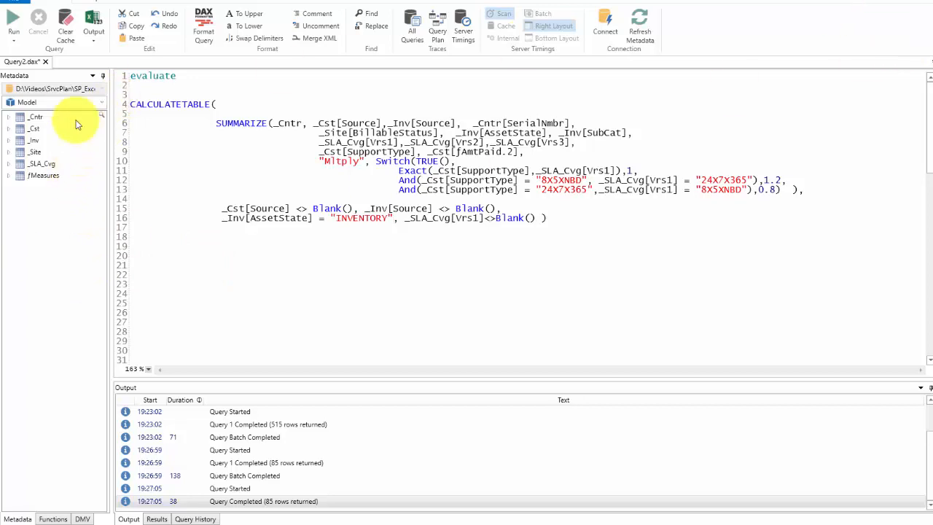
{"action": "left_click", "coordinate": [904, 0]}
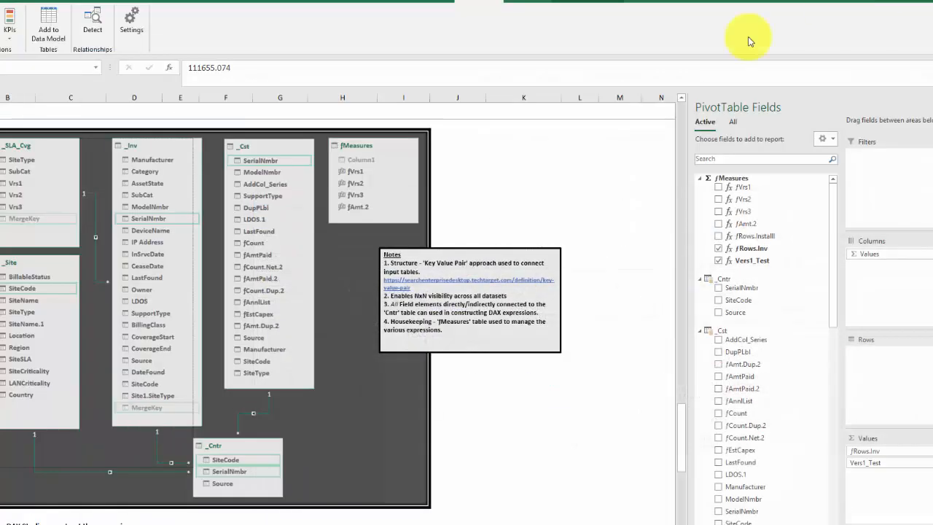
{"action": "left_click", "coordinate": [475, 409]}
{"action": "scroll", "coordinate": [473, 412], "scroll_direction": "down", "scroll_amount": 6}
{"action": "scroll", "coordinate": [472, 412], "scroll_direction": "down", "scroll_amount": 8}
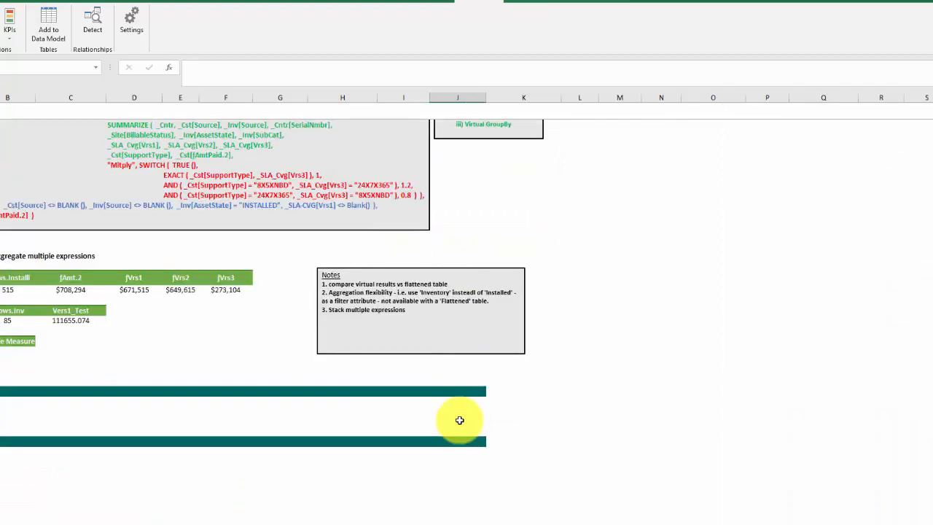
{"action": "left_click", "coordinate": [71, 252]}
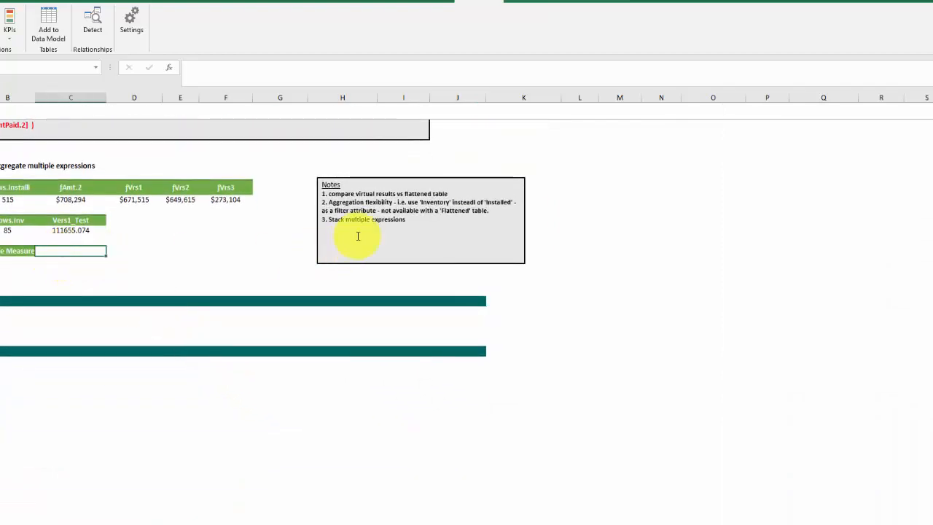
{"action": "scroll", "coordinate": [160, 249], "scroll_direction": "up", "scroll_amount": 6}
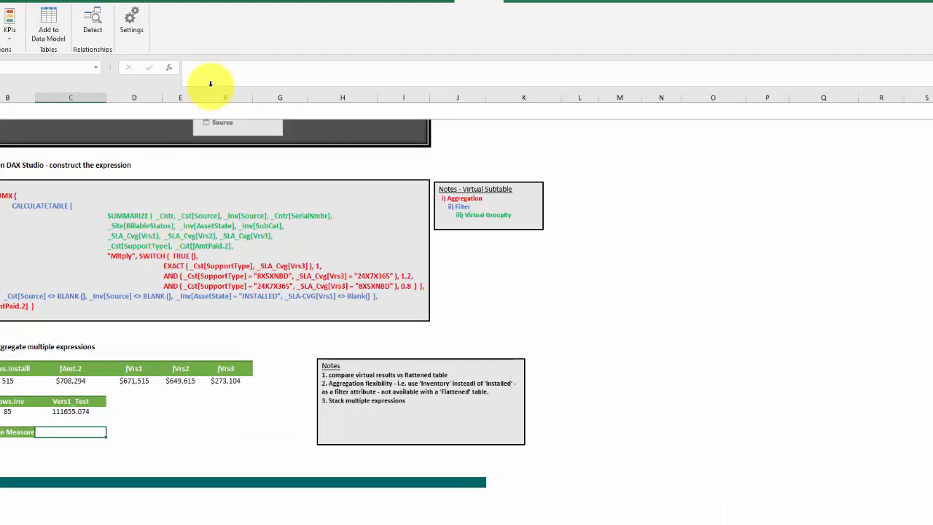
Create a measure in ƒMeasures with the formula =[ƒVrs1]+[ƒVrs2]+[ƒVrs3], check it for errors and save it
{"action": "left_click", "coordinate": [2, 64]}
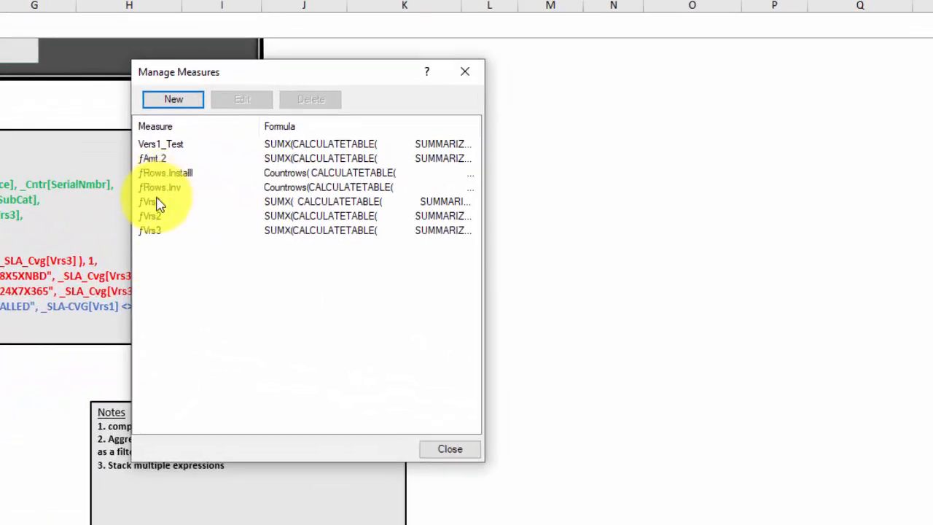
{"action": "left_click", "coordinate": [175, 104]}
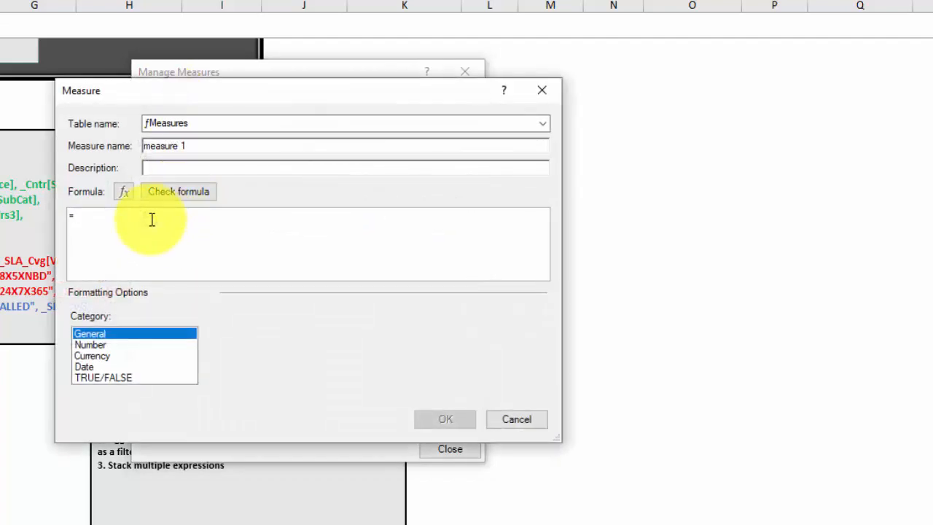
{"action": "type", "text": "[fVrs1]+[fVrs2]+["}
{"action": "double_click", "coordinate": [182, 303]}
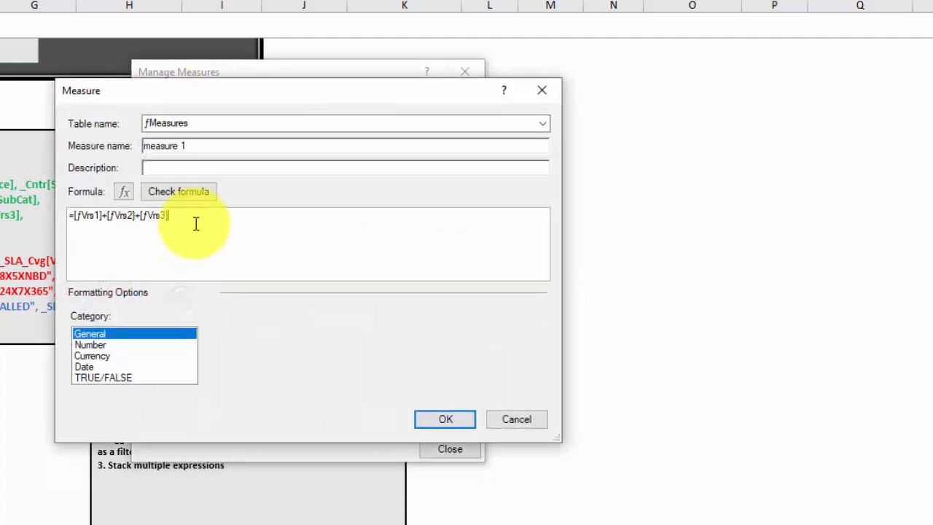
{"action": "left_click", "coordinate": [182, 192]}
{"action": "left_click", "coordinate": [442, 507]}
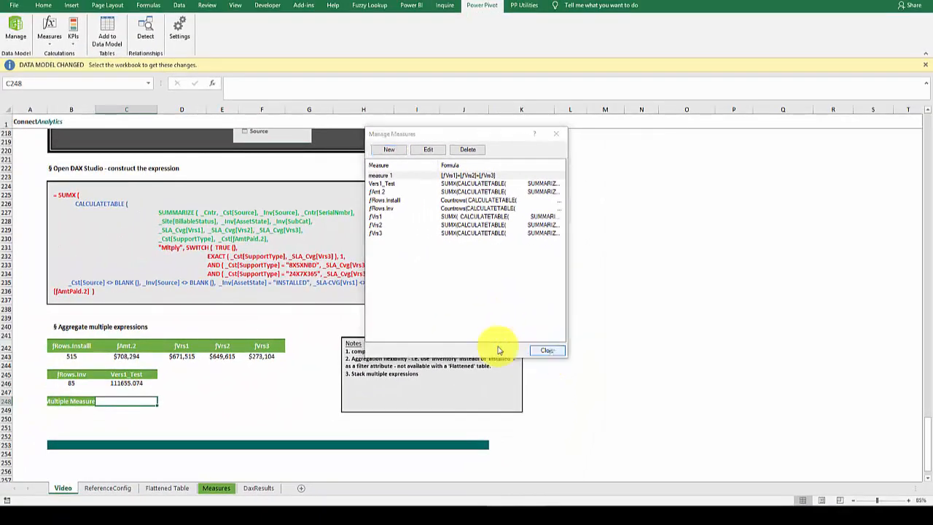
Add measure 1 to the ƒRows.Inv PivotTable and format its value as a dollar amount
{"action": "left_click", "coordinate": [540, 357]}
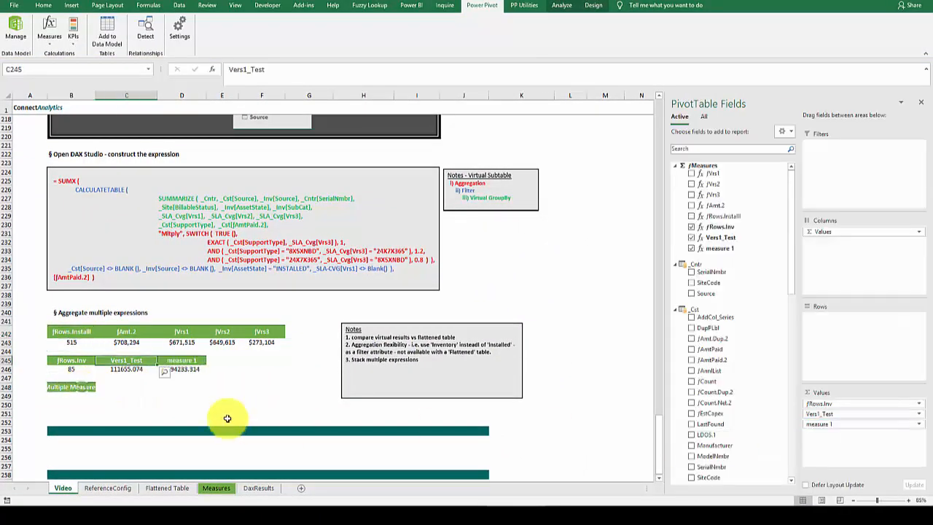
{"action": "left_click", "coordinate": [183, 386]}
{"action": "left_click", "coordinate": [185, 369]}
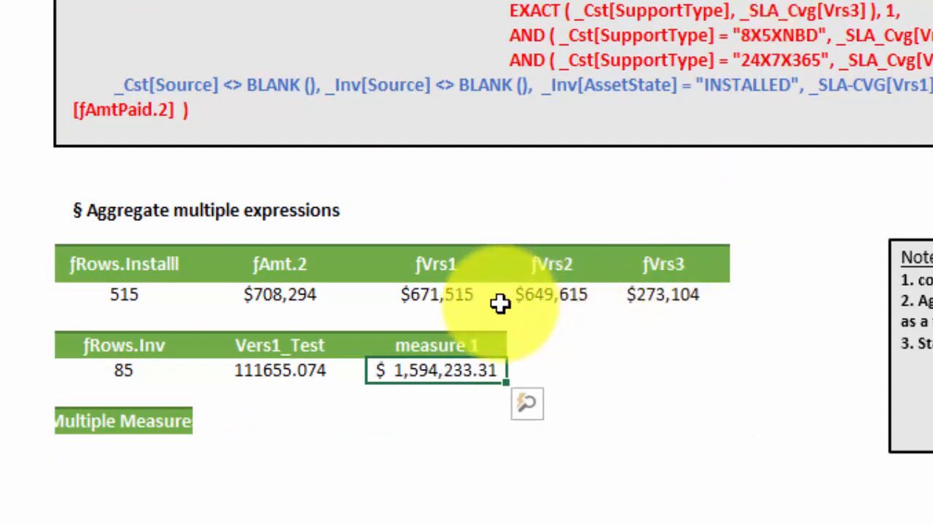
Sum the ƒVrs1, ƒVrs2 and ƒVrs3 values in the measure 1 value row, under ƒVrs3, and format both totals as currency
{"action": "left_click_drag", "start_coordinate": [451, 294], "coordinate": [624, 301]}
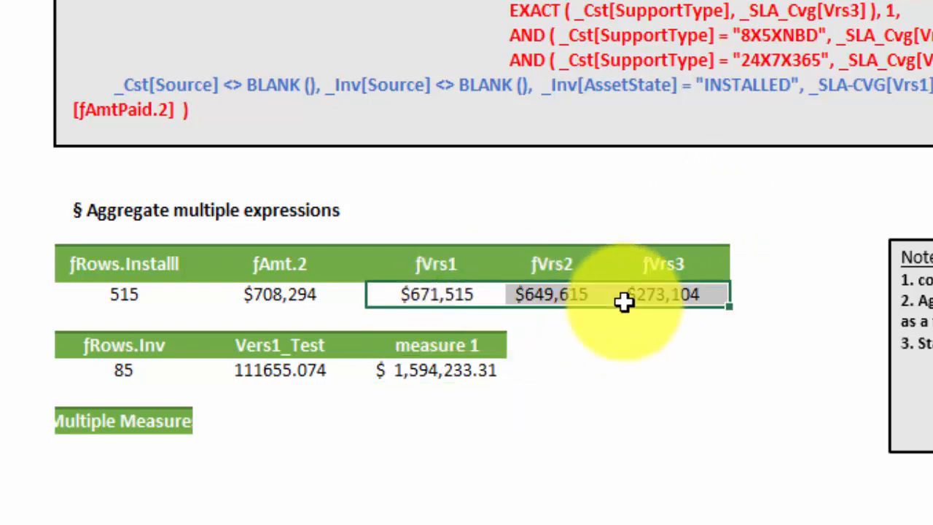
{"action": "left_click", "coordinate": [660, 361]}
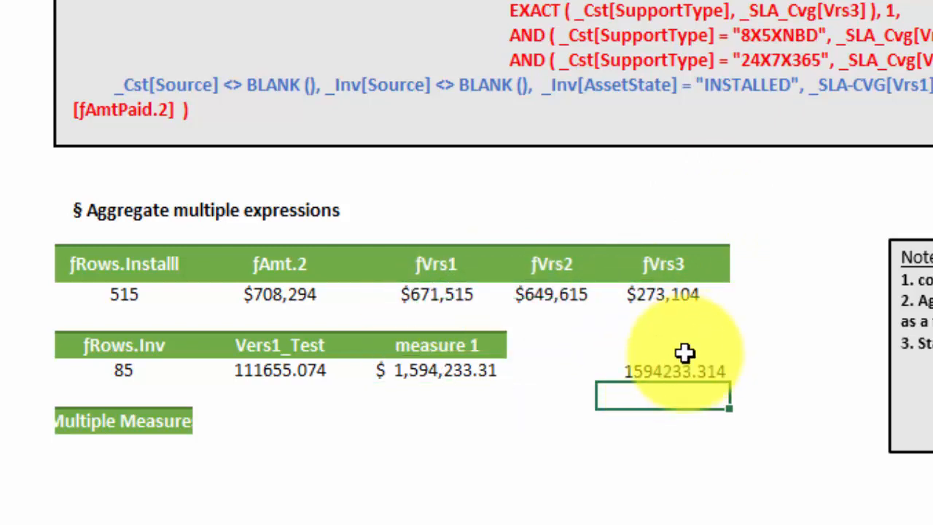
{"action": "left_click_drag", "start_coordinate": [444, 365], "coordinate": [662, 371]}
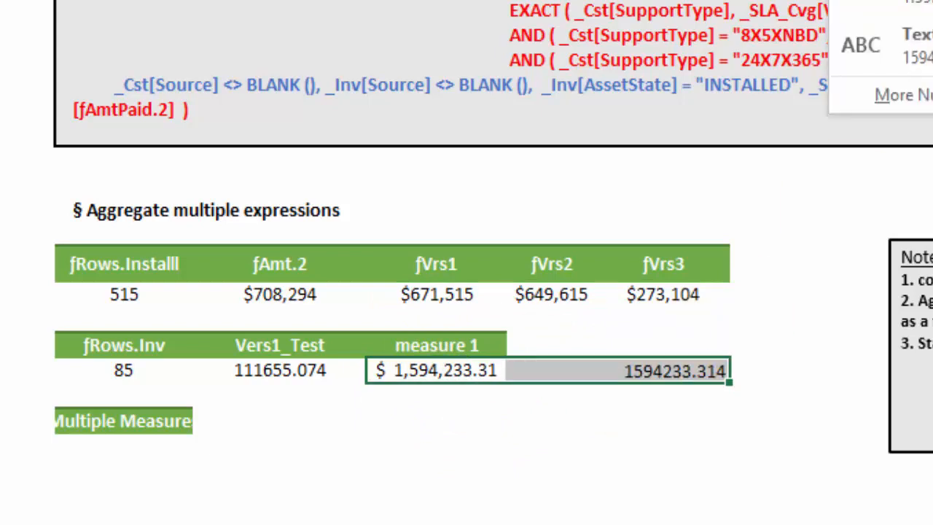
{"action": "left_click", "coordinate": [710, 417]}
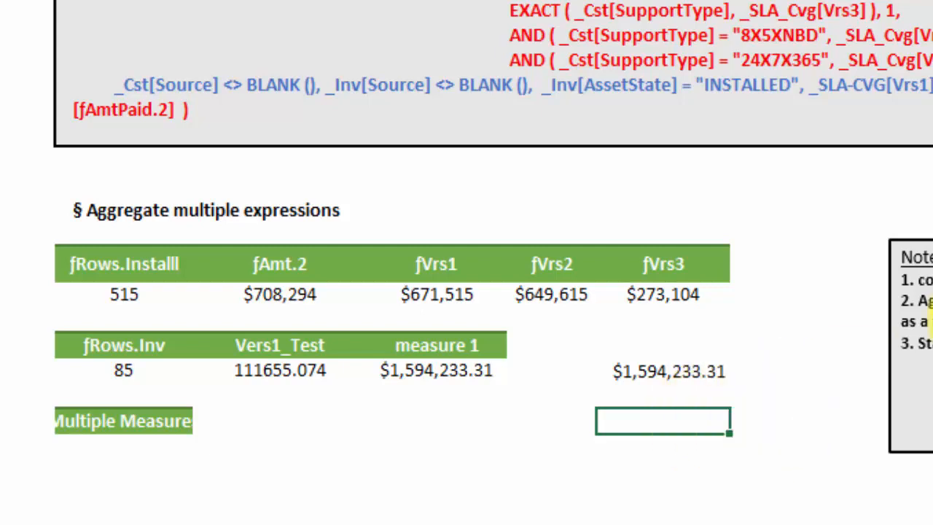
Review the Excel approach's grand totals and limitations on the Video sheet against the aggregated measures
{"action": "scroll", "coordinate": [493, 262], "scroll_direction": "up", "scroll_amount": 20}
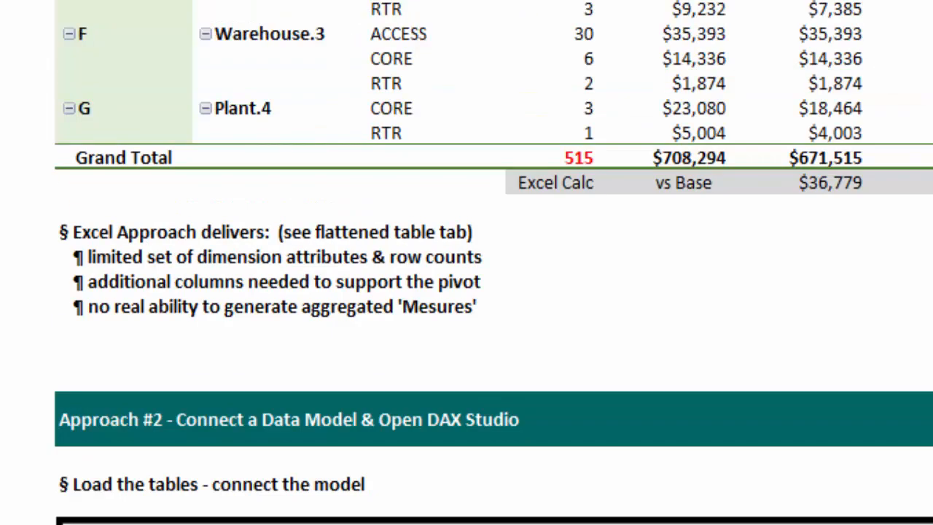
{"action": "scroll", "coordinate": [493, 262], "scroll_direction": "down", "scroll_amount": 20}
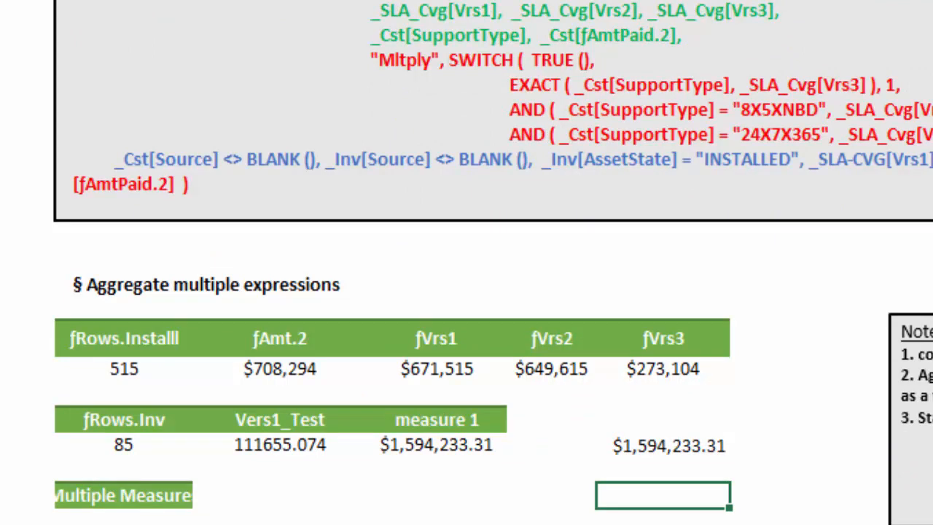
{"action": "scroll", "coordinate": [466, 262], "scroll_direction": "down", "scroll_amount": 3}
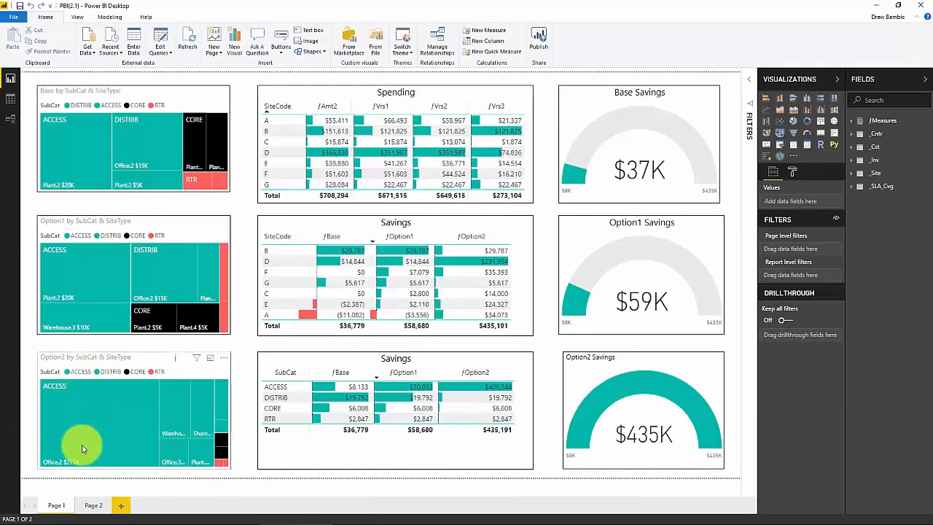
Show the Power BI Desktop model diagram and place the _SLA_Cvg and _Inv tables side by side along its upper edge
{"action": "left_click", "coordinate": [11, 119]}
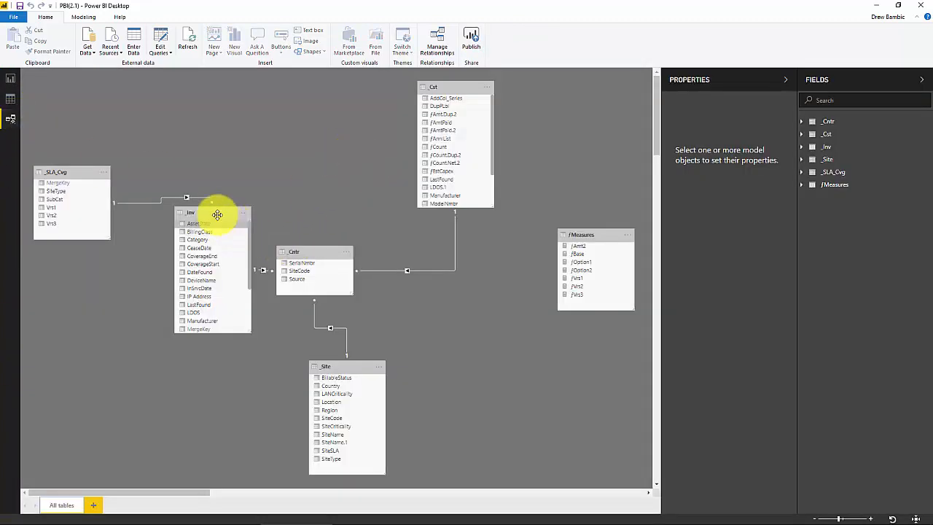
{"action": "left_click_drag", "start_coordinate": [217, 214], "coordinate": [180, 84]}
{"action": "left_click", "coordinate": [73, 177]}
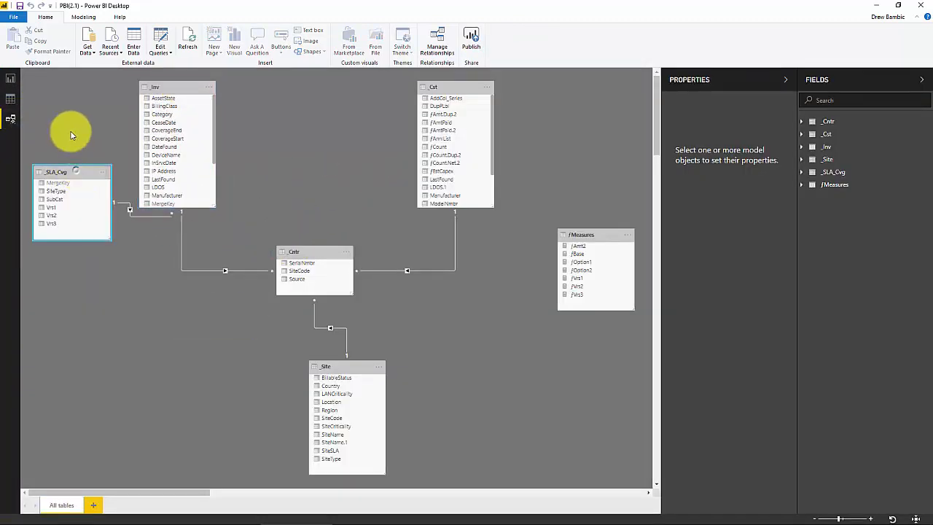
{"action": "left_click_drag", "start_coordinate": [79, 176], "coordinate": [84, 93]}
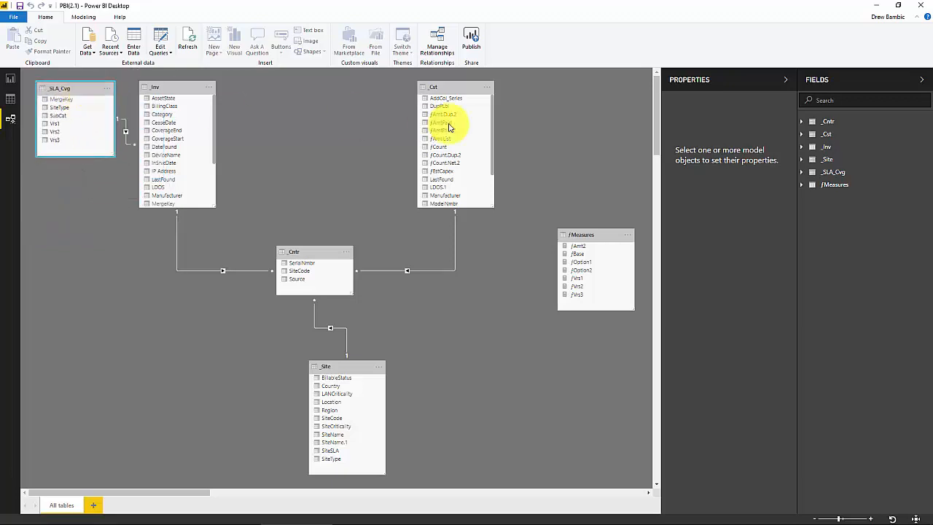
Arrange _Cst and ƒMeasures beside _Inv, with _Cntr beneath _Cst and _Site beneath _SLA_Cvg
{"action": "left_click_drag", "start_coordinate": [451, 85], "coordinate": [299, 80]}
{"action": "left_click_drag", "start_coordinate": [333, 248], "coordinate": [284, 247]}
{"action": "left_click_drag", "start_coordinate": [346, 372], "coordinate": [51, 179]}
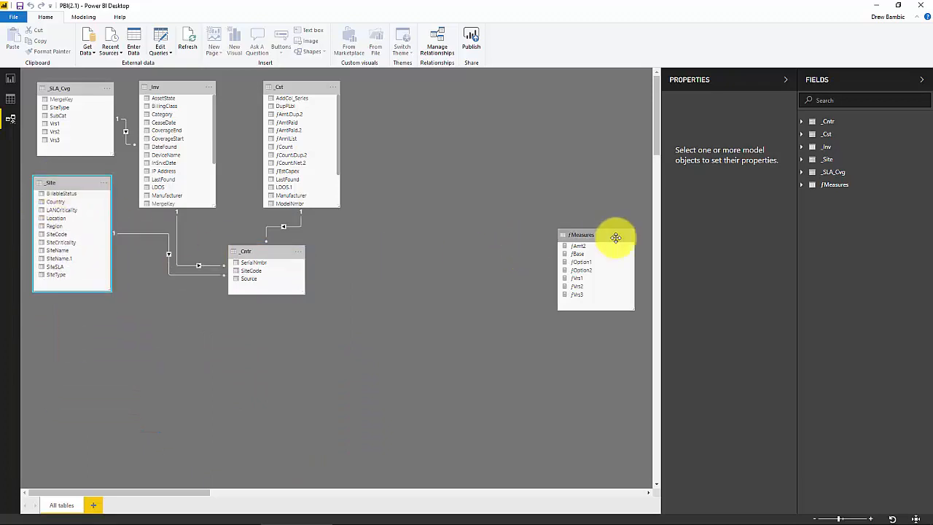
{"action": "left_click_drag", "start_coordinate": [614, 234], "coordinate": [442, 89]}
{"action": "left_click_drag", "start_coordinate": [291, 87], "coordinate": [282, 86]}
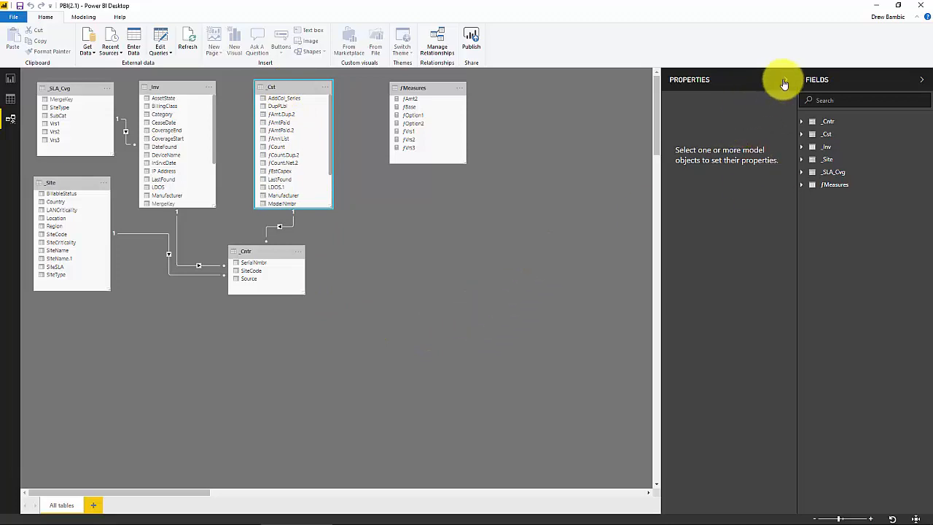
Collapse the model properties and display the data rows of the _Cntr table
{"action": "left_click", "coordinate": [784, 80]}
{"action": "left_click", "coordinate": [10, 98]}
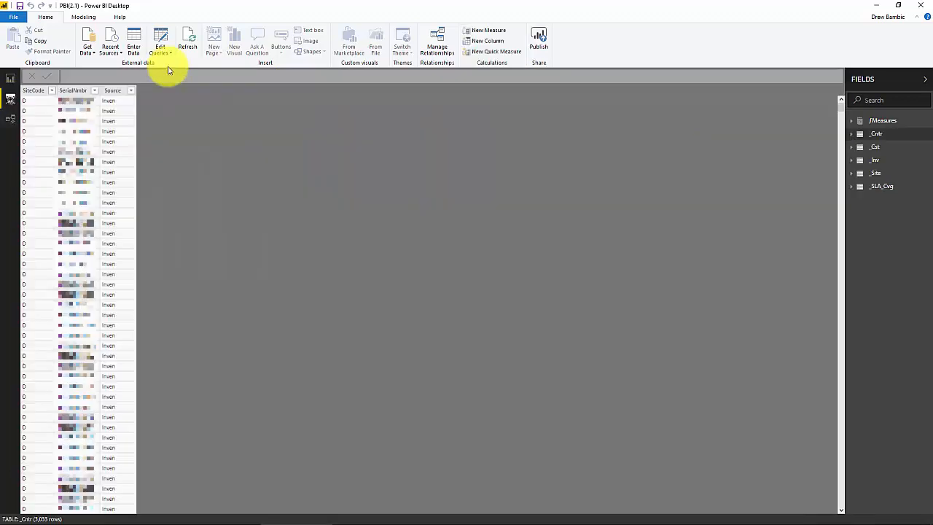
Open the model's queries in the Power Query Editor and refresh the _SLA_Cvg data preview
{"action": "left_click", "coordinate": [161, 51]}
{"action": "left_click", "coordinate": [178, 63]}
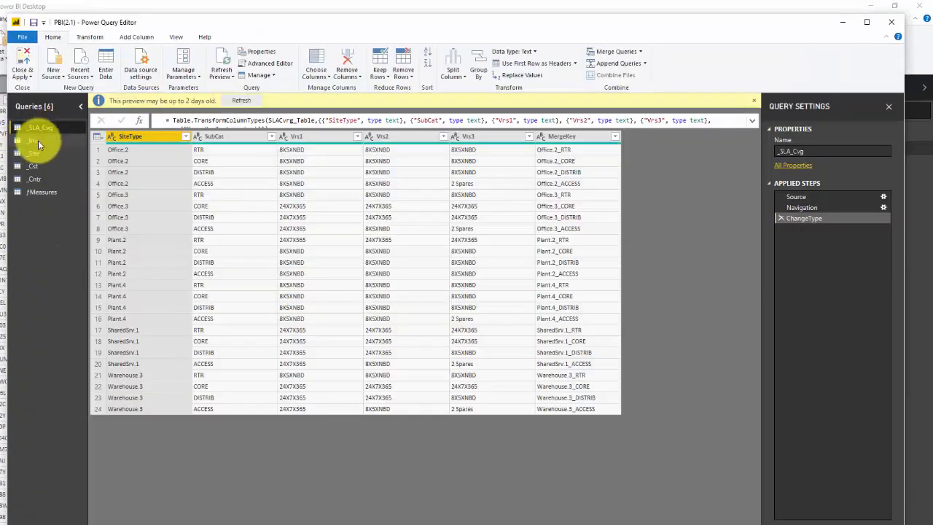
{"action": "left_click", "coordinate": [245, 99]}
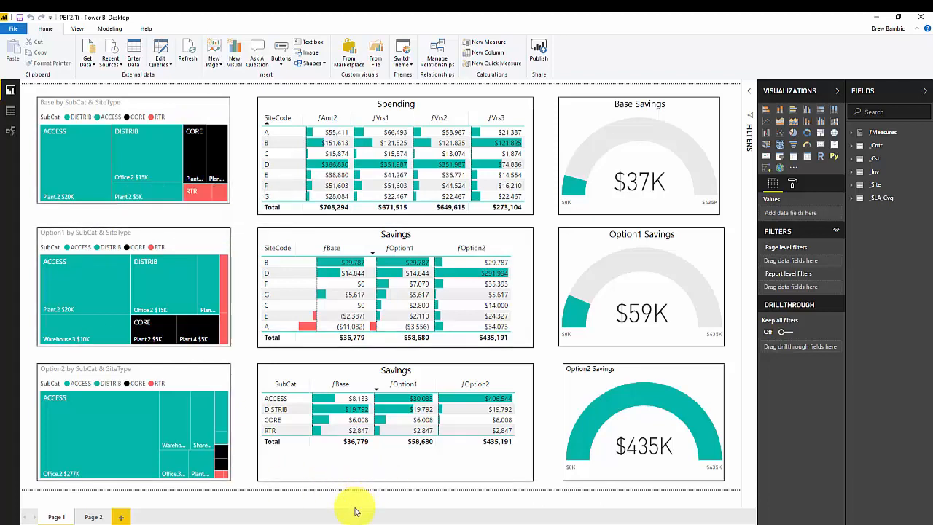
On Page 2 of the report, list the ƒMeasures measures and examine the SUMX formula of ƒAmt2
{"action": "left_click", "coordinate": [98, 518]}
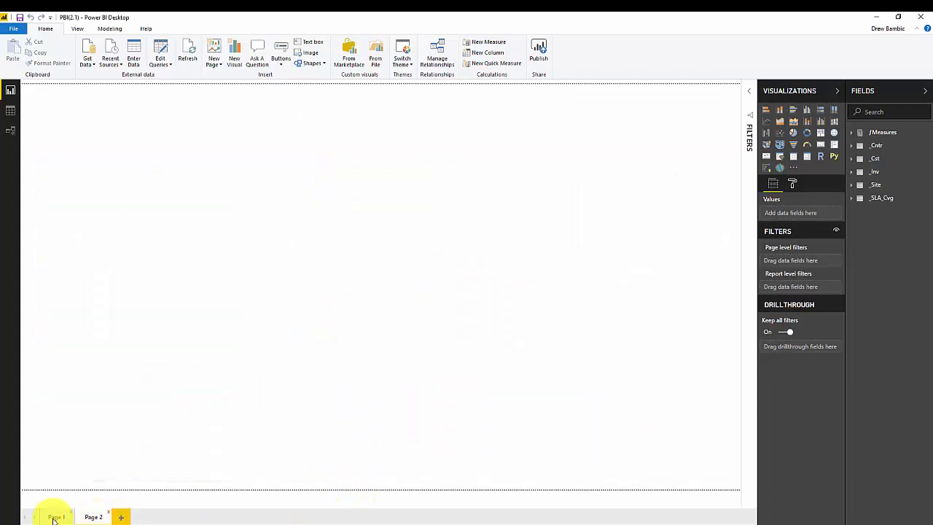
{"action": "left_click", "coordinate": [852, 134]}
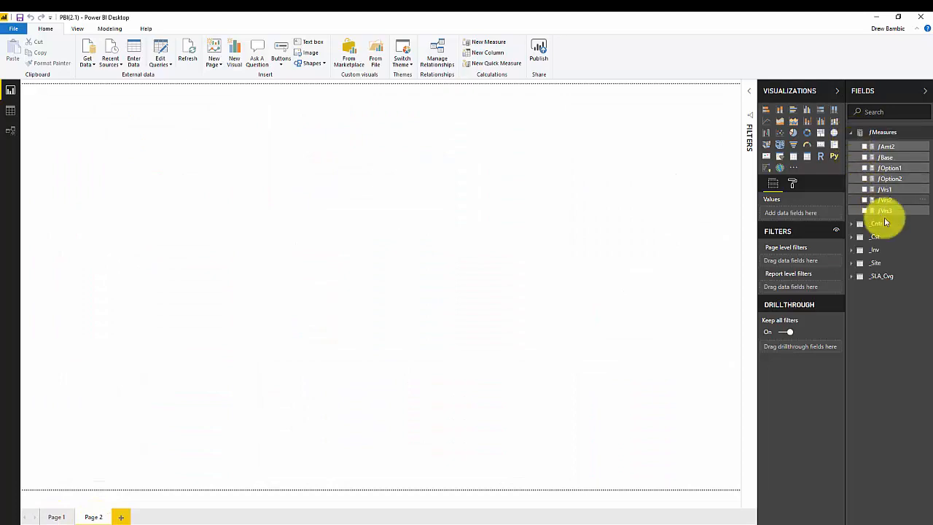
{"action": "left_click", "coordinate": [886, 148]}
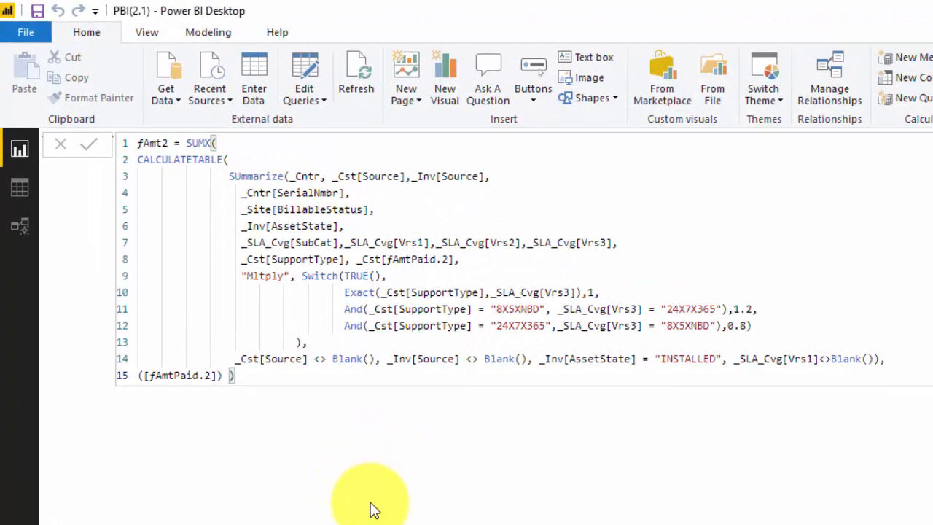
{"action": "left_click", "coordinate": [247, 376]}
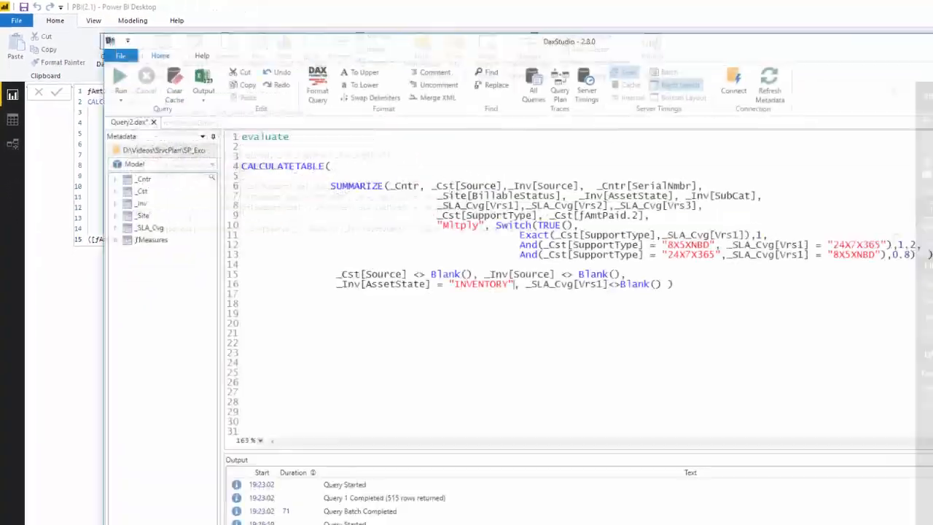
Switch to DAX Studio, set the query output to the results grid and run the CALCULATETABLE query for INVENTORY assets
{"action": "left_click", "coordinate": [383, 220]}
{"action": "left_click", "coordinate": [545, 271]}
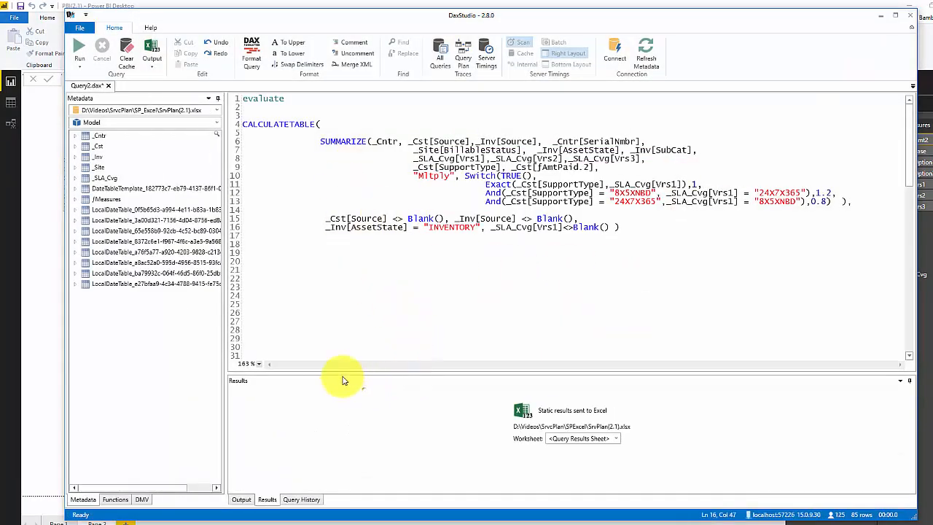
{"action": "left_click", "coordinate": [155, 57]}
{"action": "left_click", "coordinate": [174, 106]}
{"action": "left_click", "coordinate": [80, 46]}
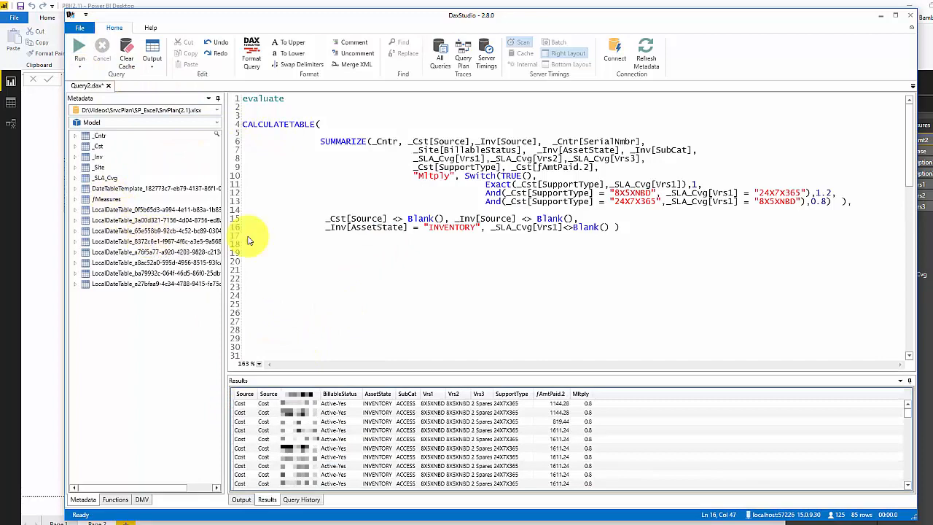
Return to Power BI Desktop and examine the CALCULATETABLE block and the enclosing SUMX parentheses in the ƒAmt2 formula
{"action": "left_click", "coordinate": [931, 40]}
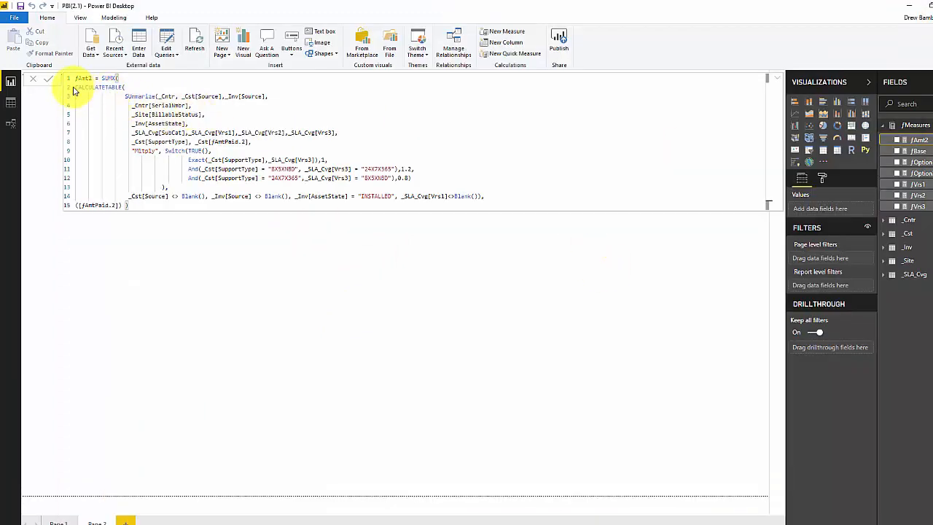
{"action": "left_click_drag", "start_coordinate": [76, 89], "coordinate": [358, 191]}
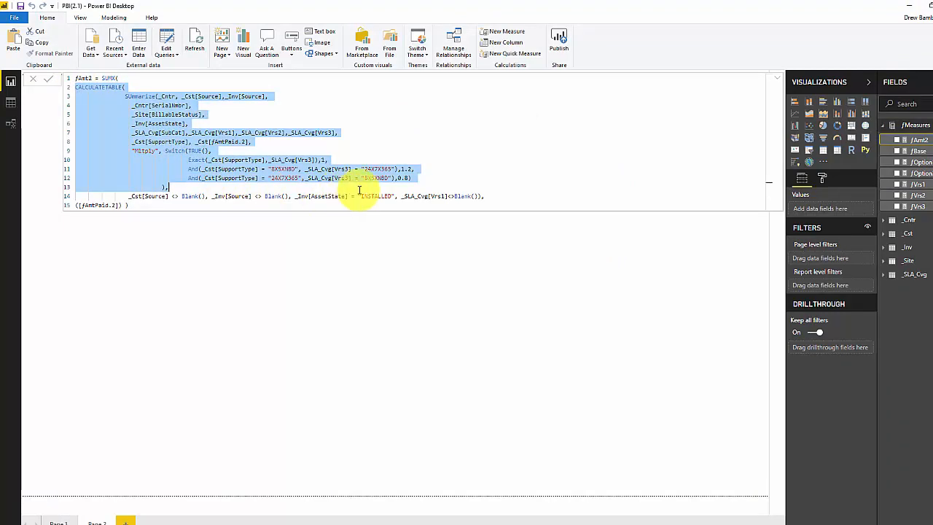
{"action": "left_click", "coordinate": [125, 78]}
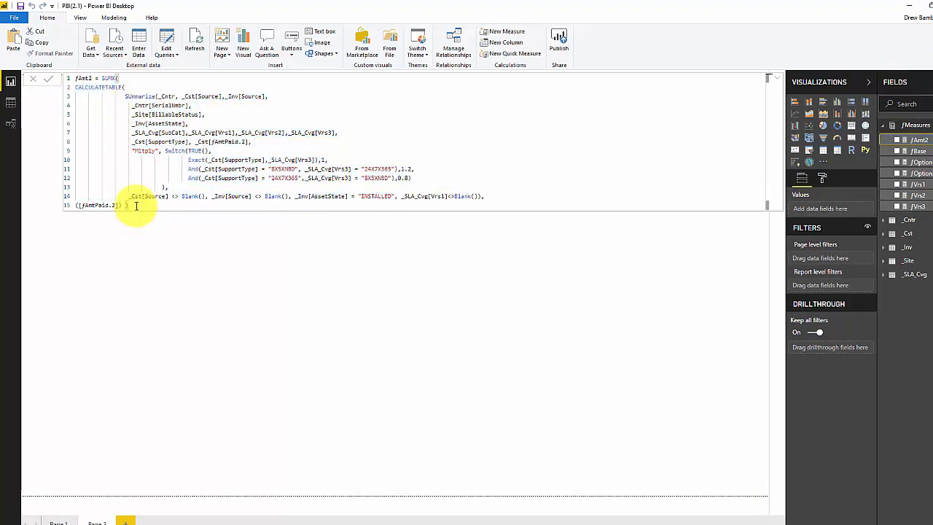
Build a treemap on Page 2 showing ƒAmt2 grouped by SubCat with Site1.SiteType as details, and enlarge it slightly
{"action": "left_click", "coordinate": [59, 522]}
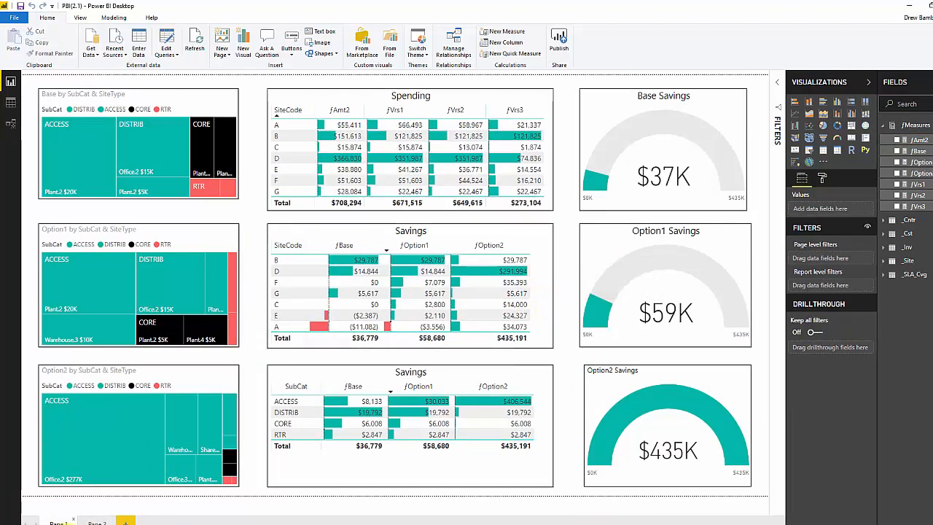
{"action": "left_click", "coordinate": [97, 522]}
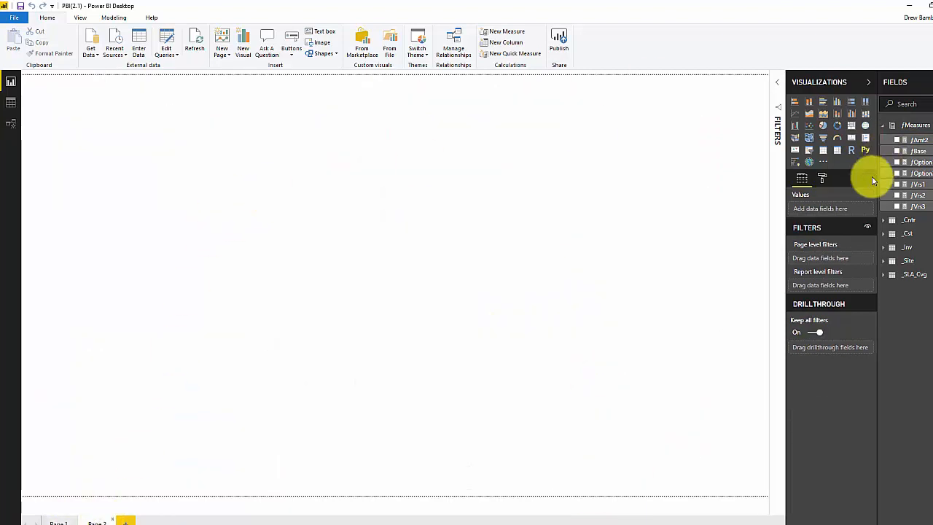
{"action": "left_click", "coordinate": [851, 125]}
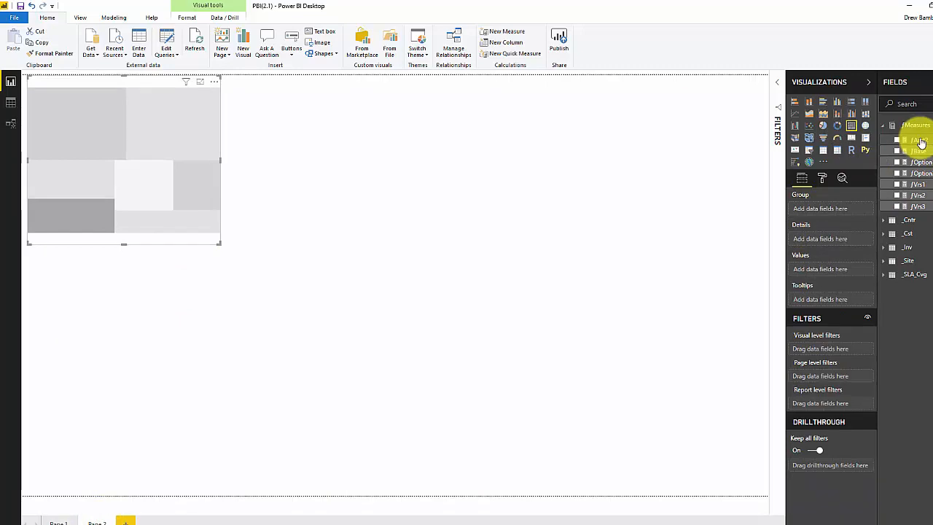
{"action": "left_click", "coordinate": [916, 140]}
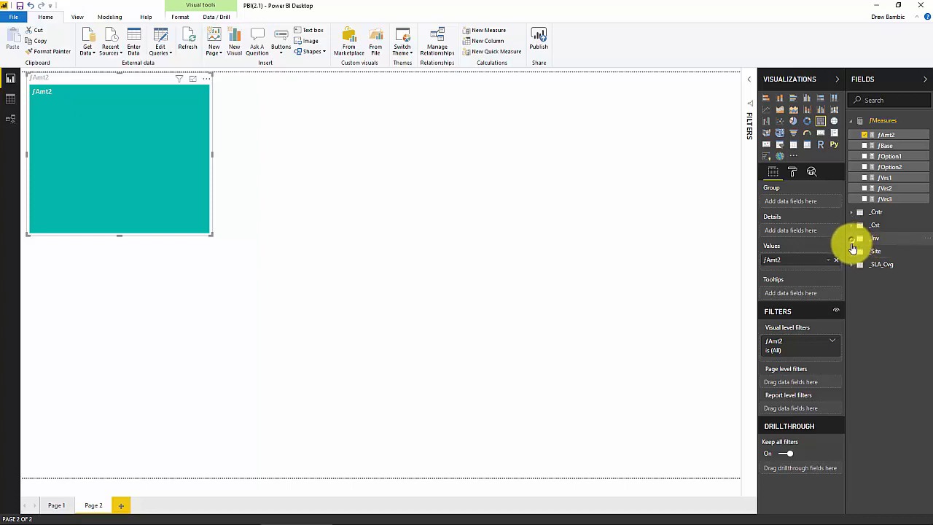
{"action": "left_click", "coordinate": [852, 240]}
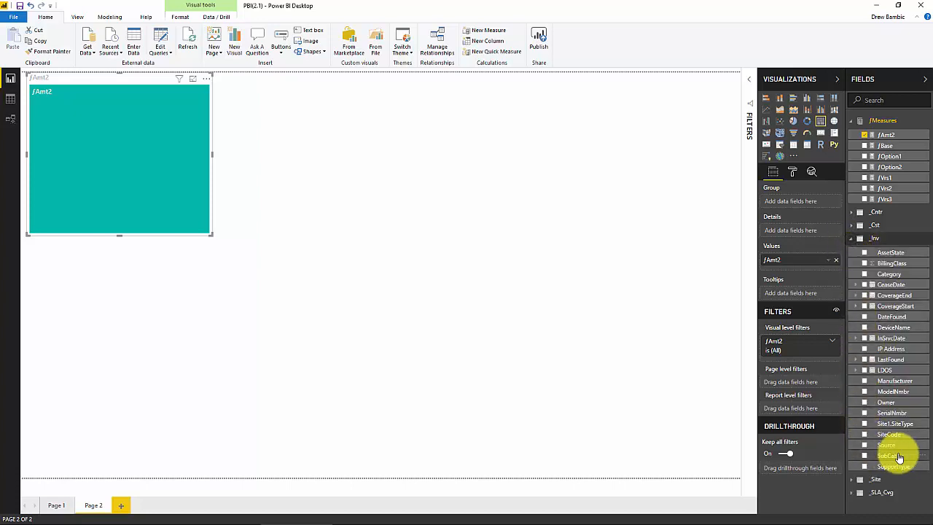
{"action": "left_click_drag", "start_coordinate": [902, 463], "coordinate": [812, 210]}
{"action": "left_click_drag", "start_coordinate": [895, 423], "coordinate": [184, 88]}
{"action": "left_click_drag", "start_coordinate": [782, 213], "coordinate": [789, 247]}
{"action": "left_click_drag", "start_coordinate": [220, 240], "coordinate": [229, 243]}
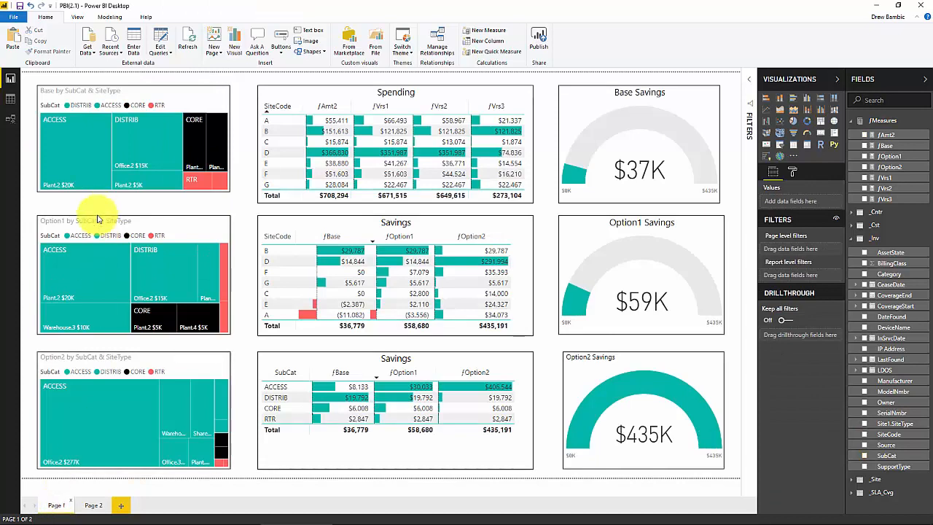
Using Page 1's Spending table as reference, add a Page 2 table of SiteCode, ƒAmt2, ƒVrs1, ƒVrs2 and ƒVrs3 beside the treemap
{"action": "left_click", "coordinate": [56, 505]}
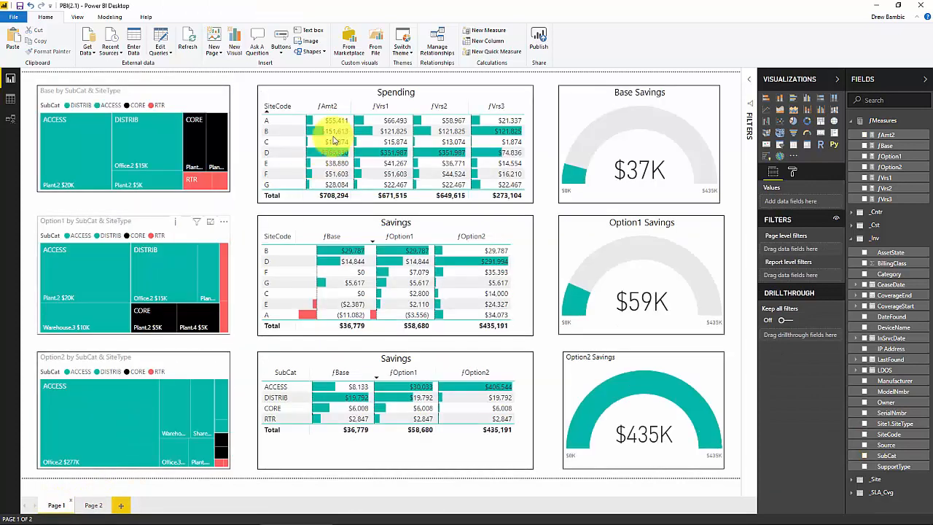
{"action": "left_click", "coordinate": [354, 93]}
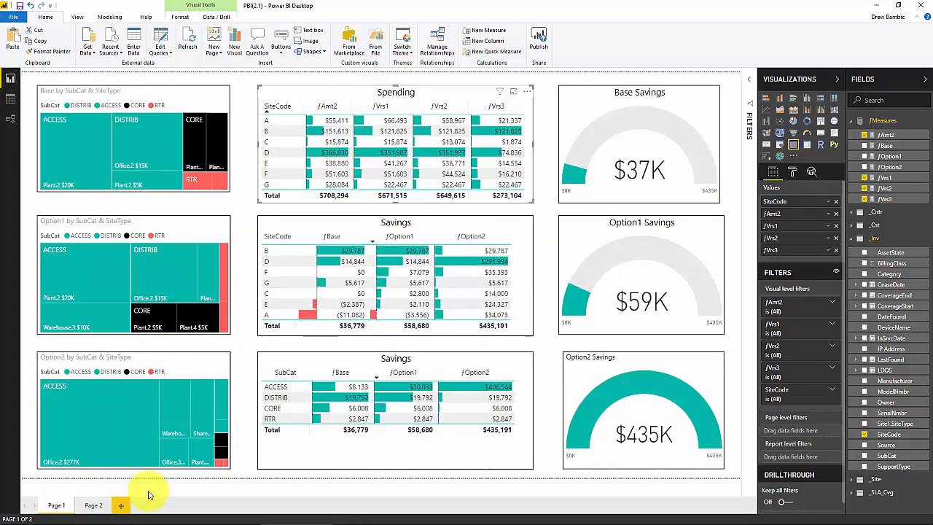
{"action": "left_click", "coordinate": [93, 505]}
{"action": "left_click", "coordinate": [792, 145]}
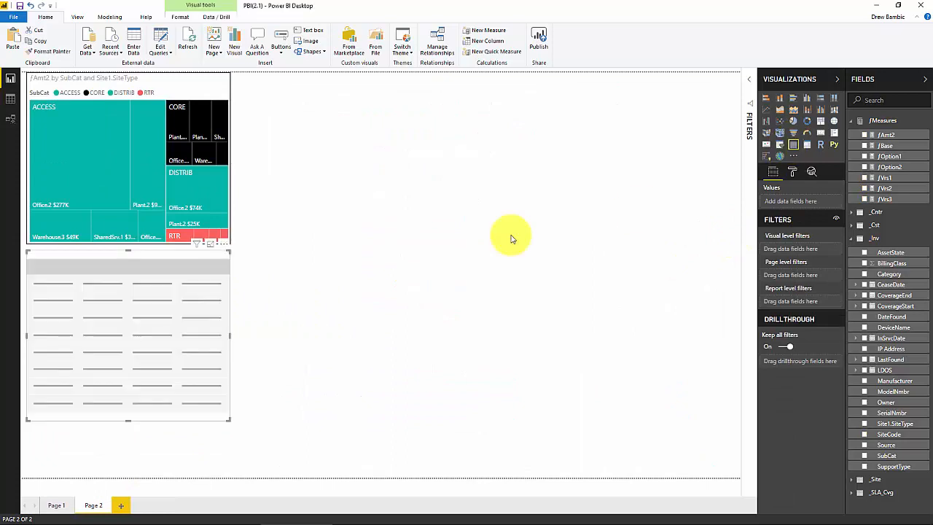
{"action": "left_click_drag", "start_coordinate": [889, 135], "coordinate": [805, 204]}
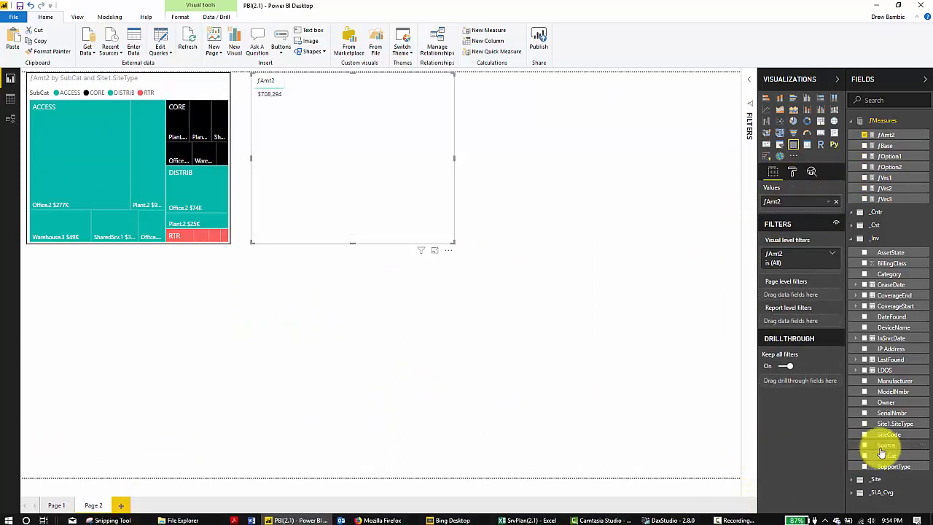
{"action": "left_click_drag", "start_coordinate": [897, 431], "coordinate": [742, 208]}
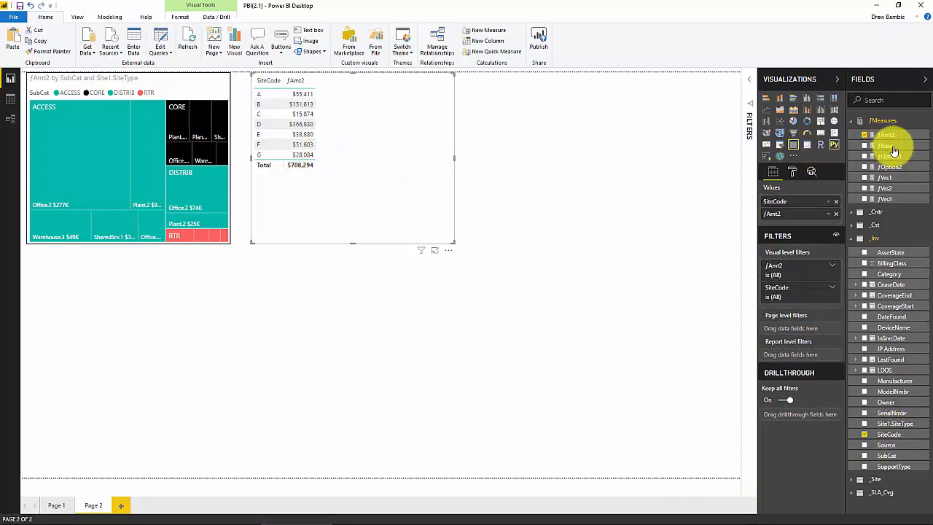
{"action": "left_click_drag", "start_coordinate": [891, 177], "coordinate": [813, 167]}
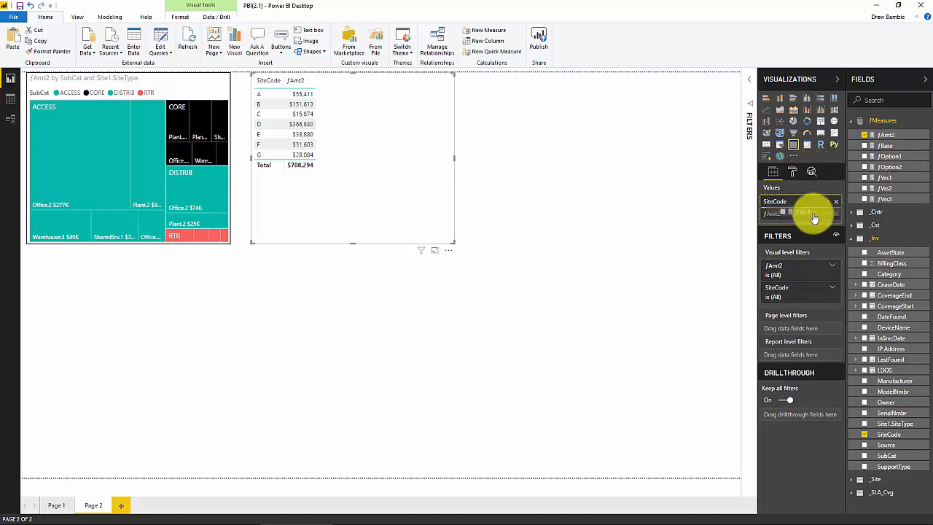
{"action": "left_click_drag", "start_coordinate": [814, 218], "coordinate": [813, 216]}
{"action": "left_click_drag", "start_coordinate": [450, 241], "coordinate": [462, 212]}
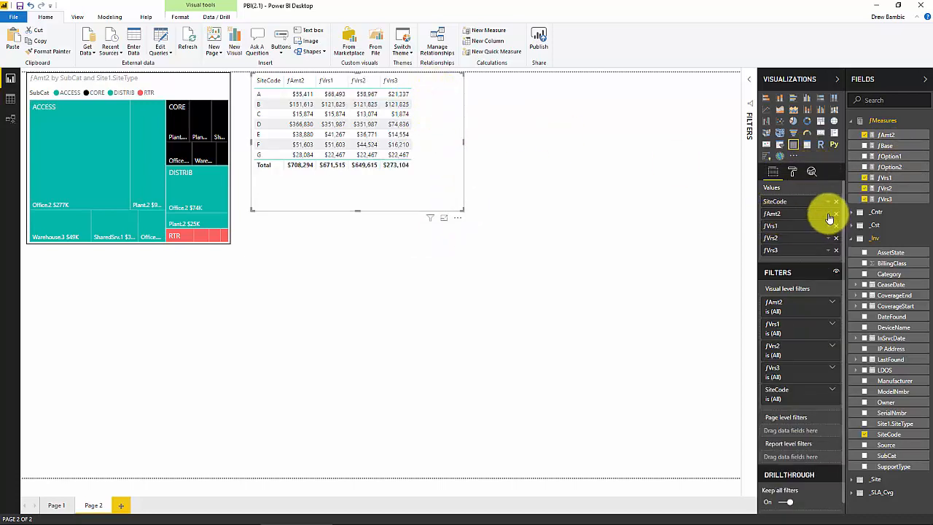
Add data bars to the table's ƒAmt2 column with the default lowest-to-highest range, and shift the table slightly
{"action": "left_click", "coordinate": [828, 216]}
{"action": "mouse_move", "coordinate": [816, 260]}
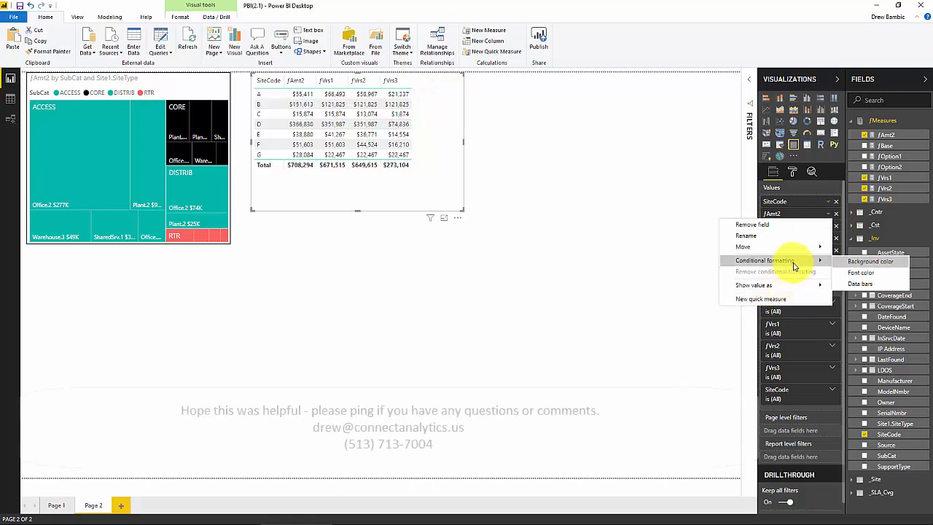
{"action": "left_click", "coordinate": [862, 285]}
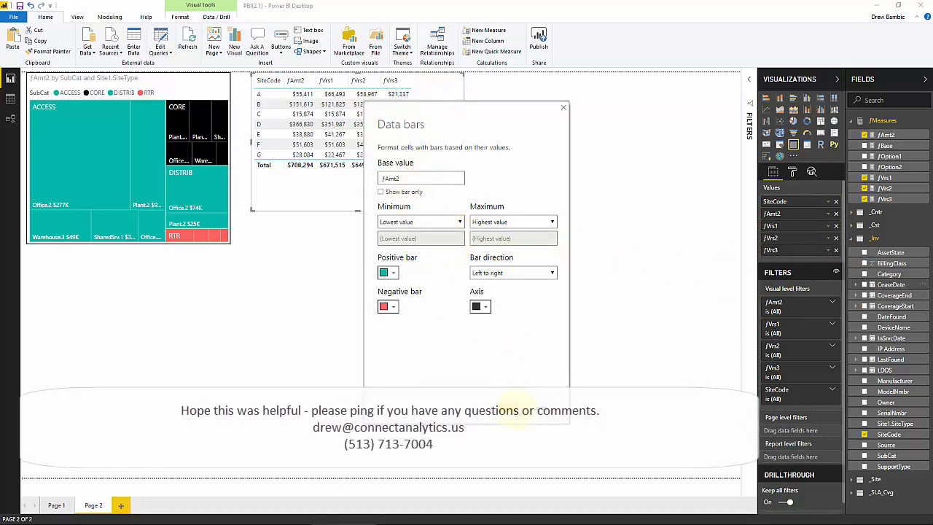
{"action": "left_click", "coordinate": [521, 412]}
{"action": "left_click_drag", "start_coordinate": [395, 205], "coordinate": [402, 225]}
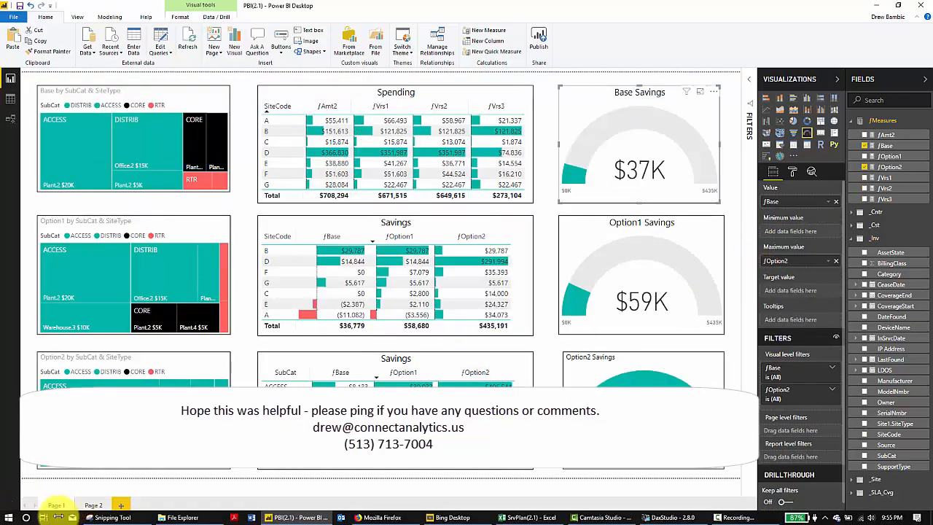
Place a gauge beside the Page 2 table with ƒBase as value and ƒOption2 as maximum, and reduce its height
{"action": "left_click", "coordinate": [90, 504]}
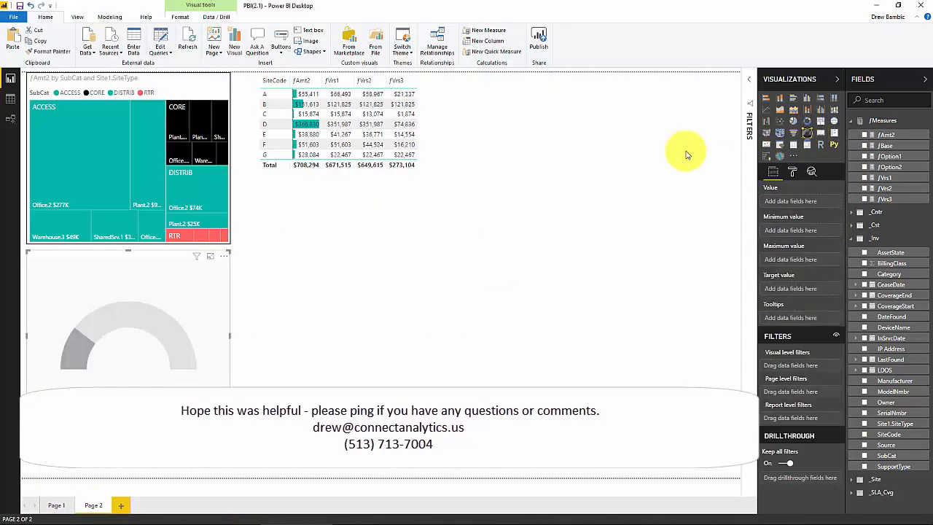
{"action": "left_click_drag", "start_coordinate": [184, 305], "coordinate": [675, 125]}
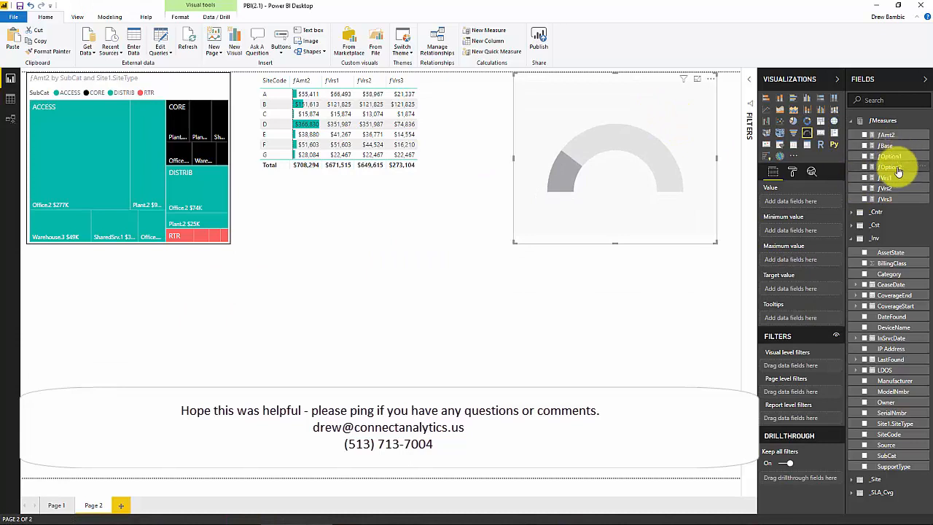
{"action": "left_click_drag", "start_coordinate": [898, 171], "coordinate": [819, 260]}
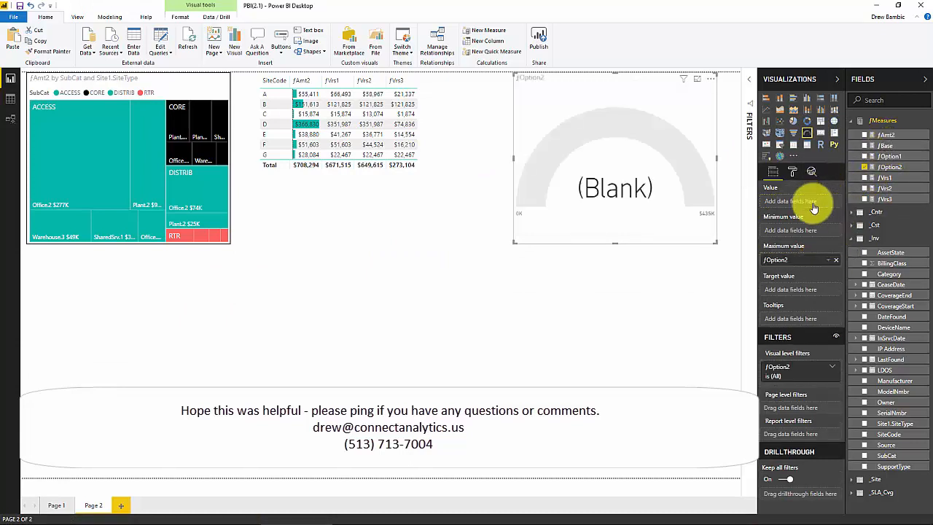
{"action": "left_click_drag", "start_coordinate": [714, 241], "coordinate": [708, 201]}
Cross-filter the Page 2 visuals by site D and by treemap segments, clear the filter, and slightly resize the table
{"action": "left_click", "coordinate": [437, 188]}
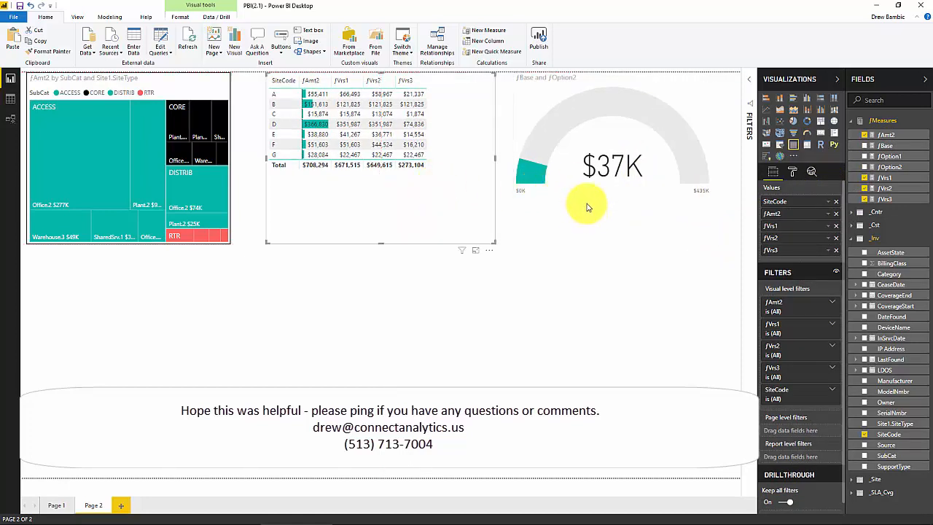
{"action": "left_click", "coordinate": [558, 208]}
{"action": "left_click", "coordinate": [285, 129]}
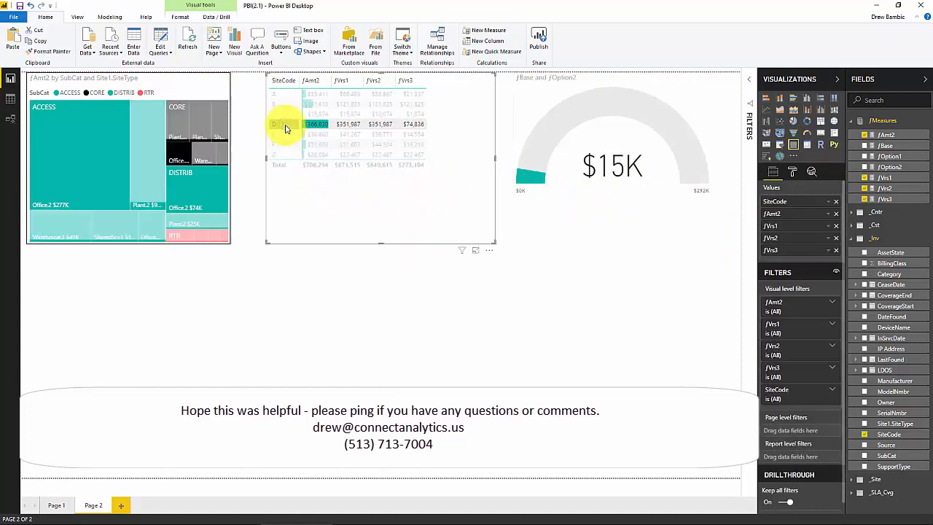
{"action": "left_click", "coordinate": [160, 190]}
{"action": "left_click", "coordinate": [187, 191]}
{"action": "left_click", "coordinate": [187, 190]}
{"action": "left_click", "coordinate": [445, 208]}
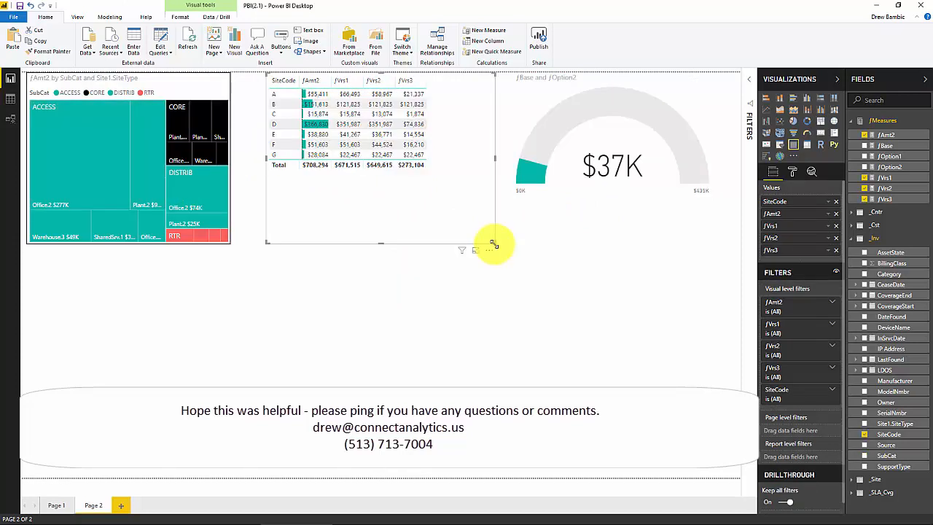
{"action": "left_click_drag", "start_coordinate": [494, 244], "coordinate": [500, 239]}
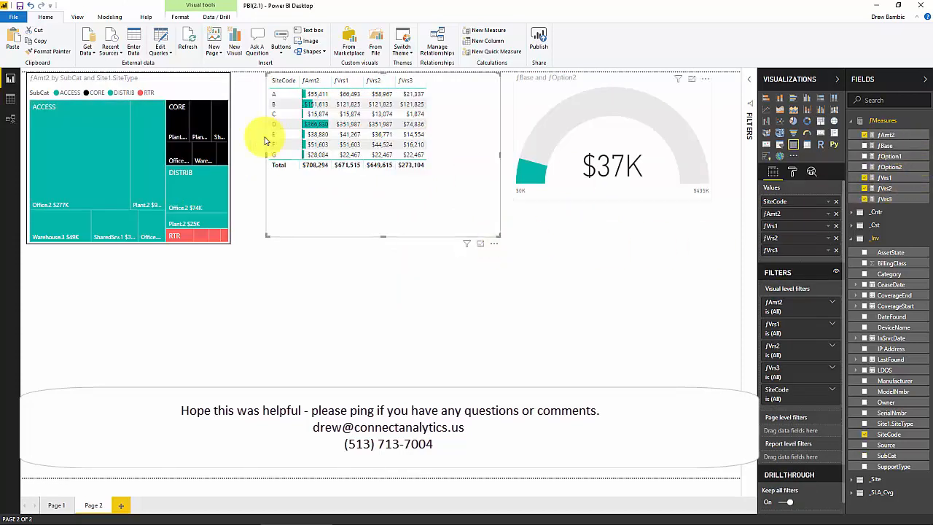
Examine the formulas of ƒBase, ƒOption1, ƒVrs1, ƒVrs2 and ƒVrs3, and return to the finished dashboard on Page 1
{"action": "left_click", "coordinate": [890, 146]}
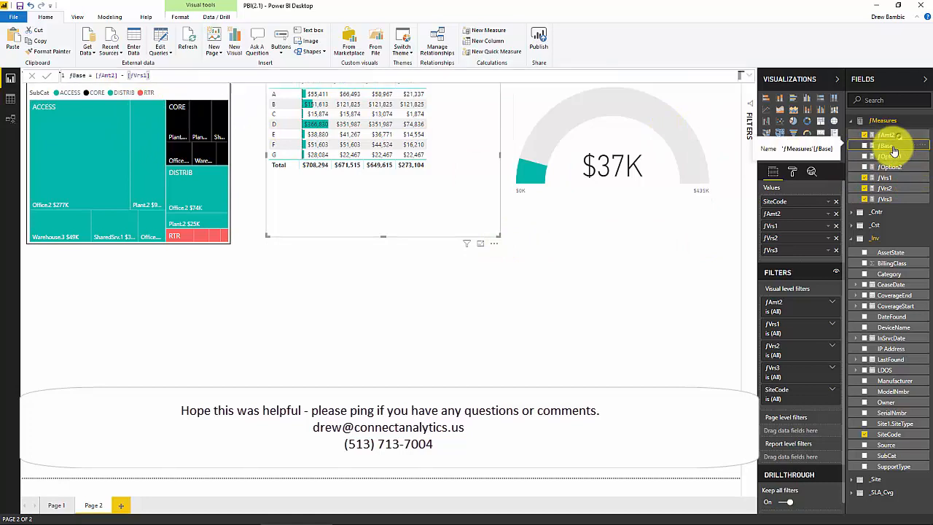
{"action": "left_click", "coordinate": [891, 156]}
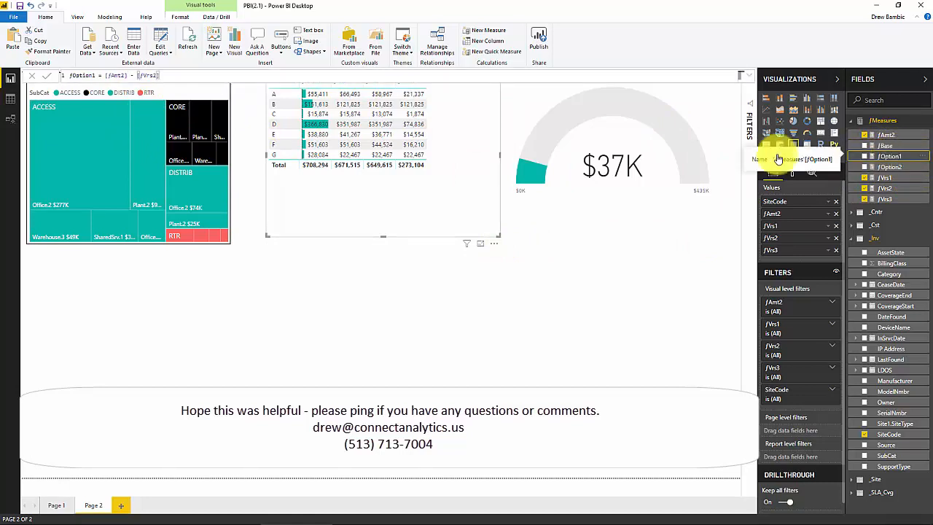
{"action": "left_click", "coordinate": [884, 178]}
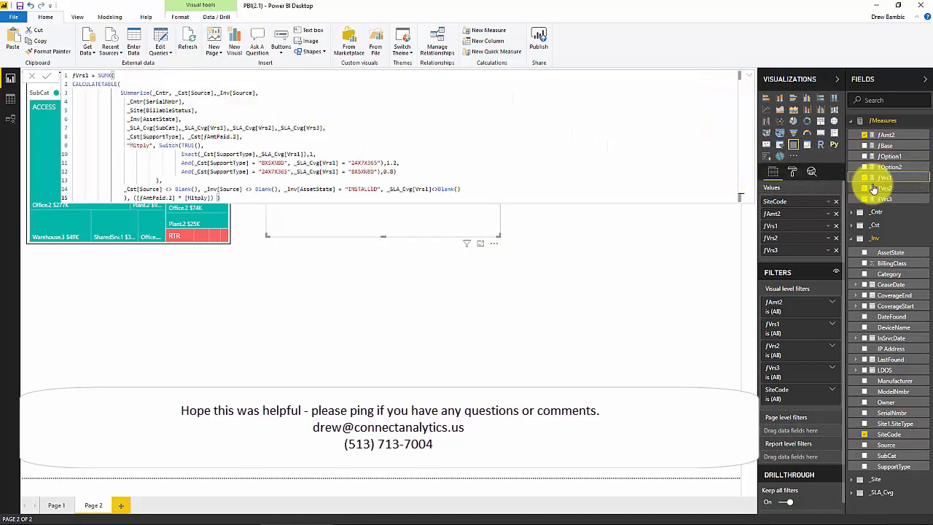
{"action": "left_click", "coordinate": [882, 189]}
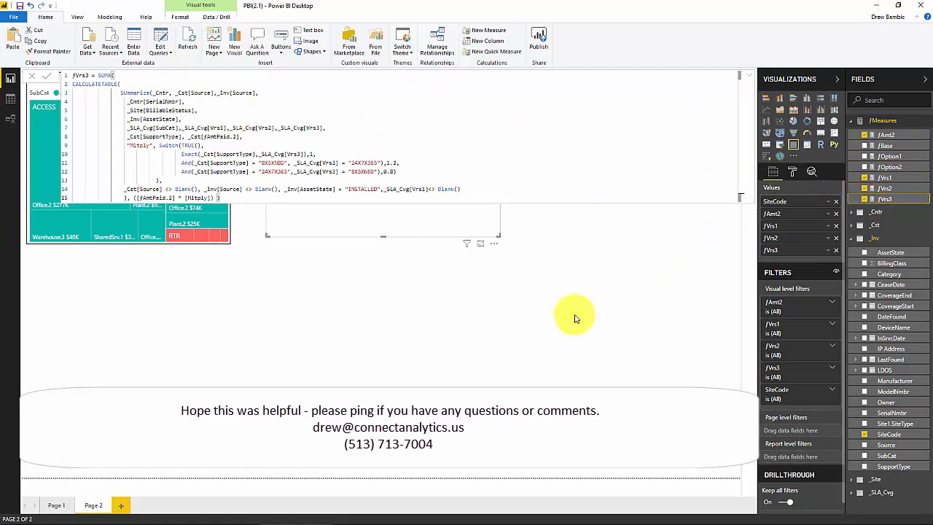
{"action": "left_click", "coordinate": [446, 306]}
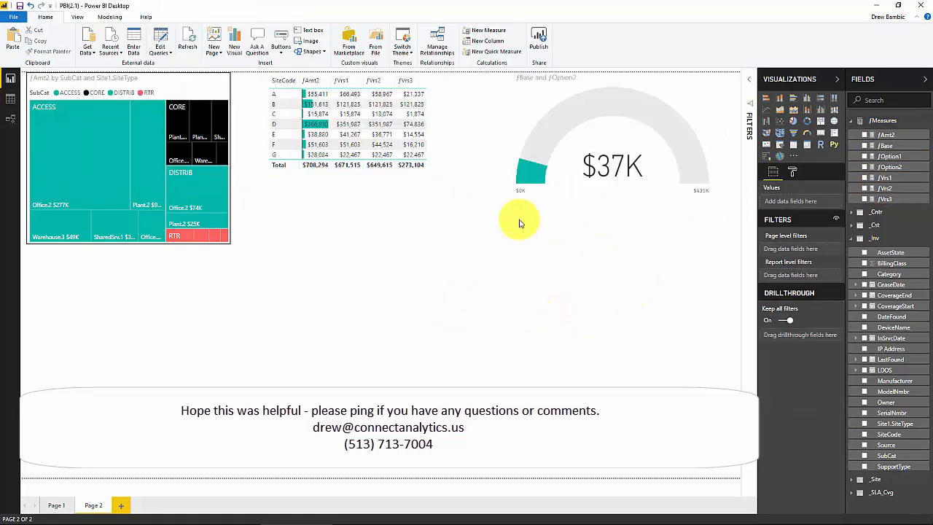
{"action": "left_click", "coordinate": [56, 505]}
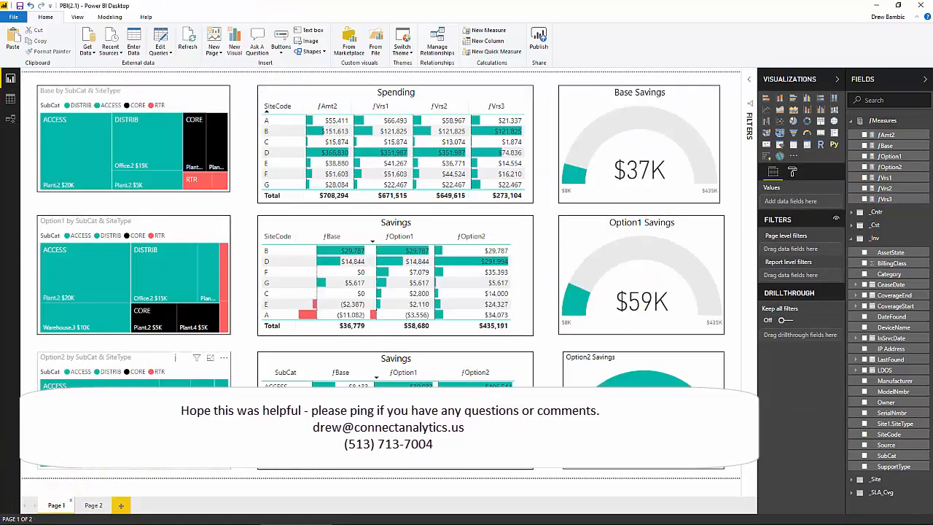